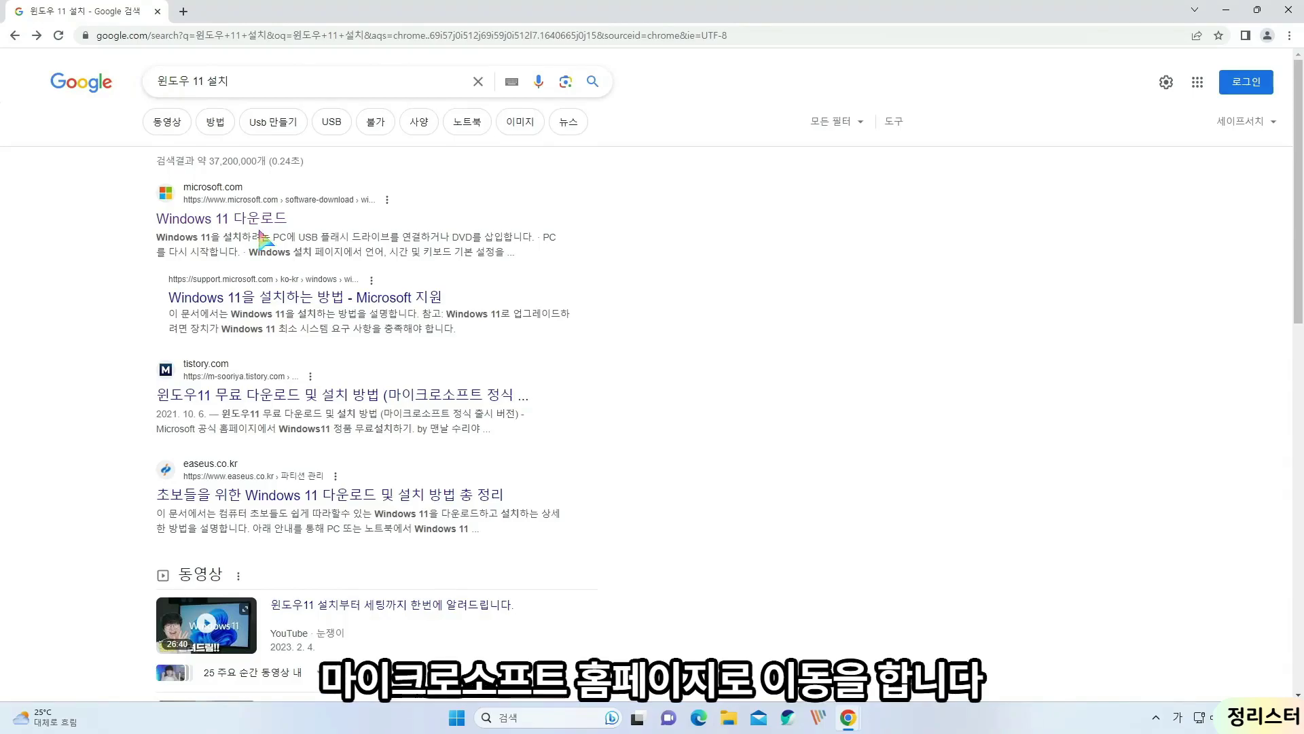
# Step: Open Microsoft's Windows 11 download page from the search results and download the tool for creating Windows 11 installation media
pyautogui.click(265, 220)
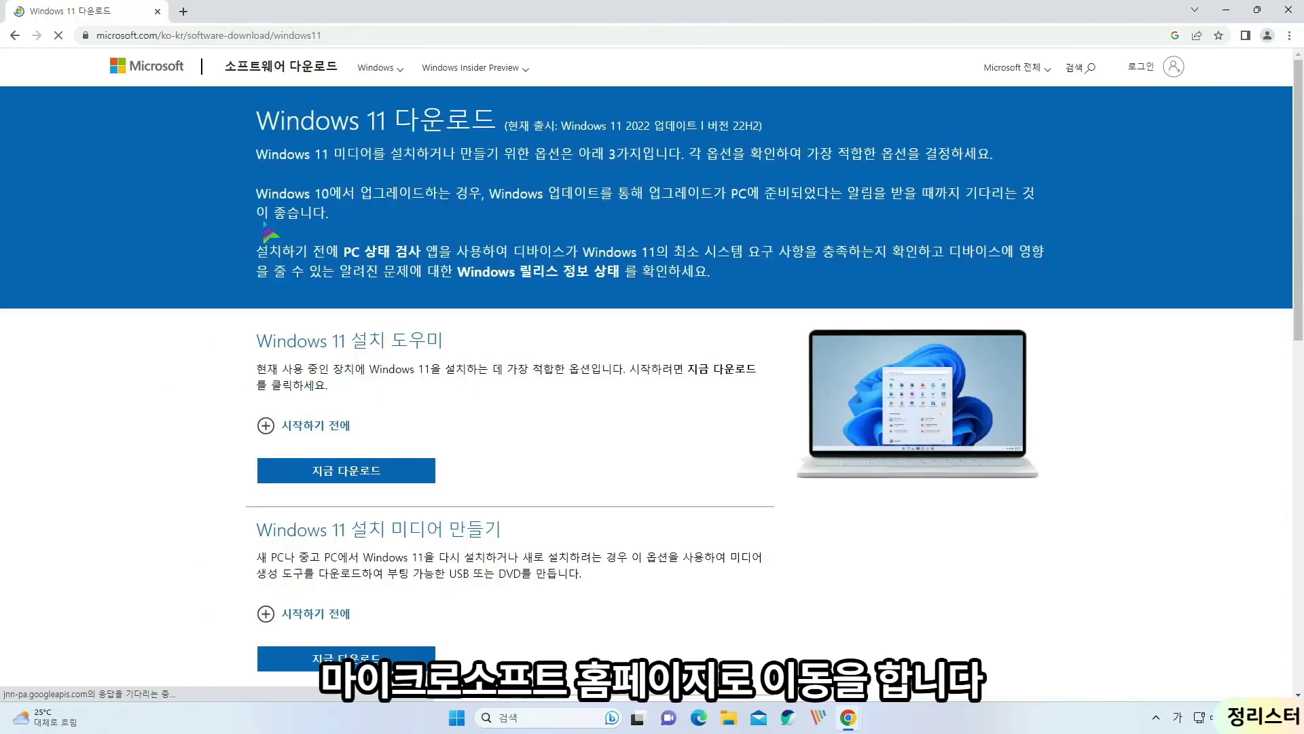
pyautogui.scroll(-4, 527, 371)
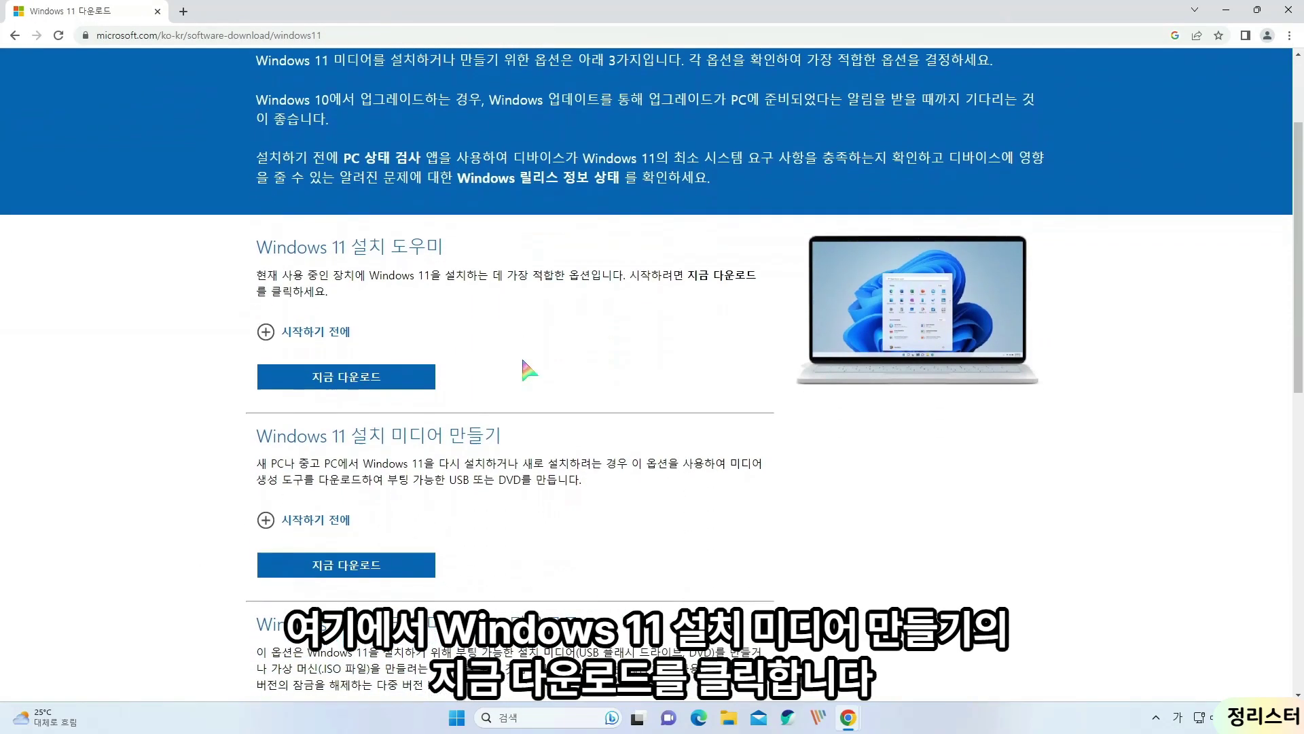
pyautogui.moveTo(248, 316); pyautogui.dragTo(516, 323)
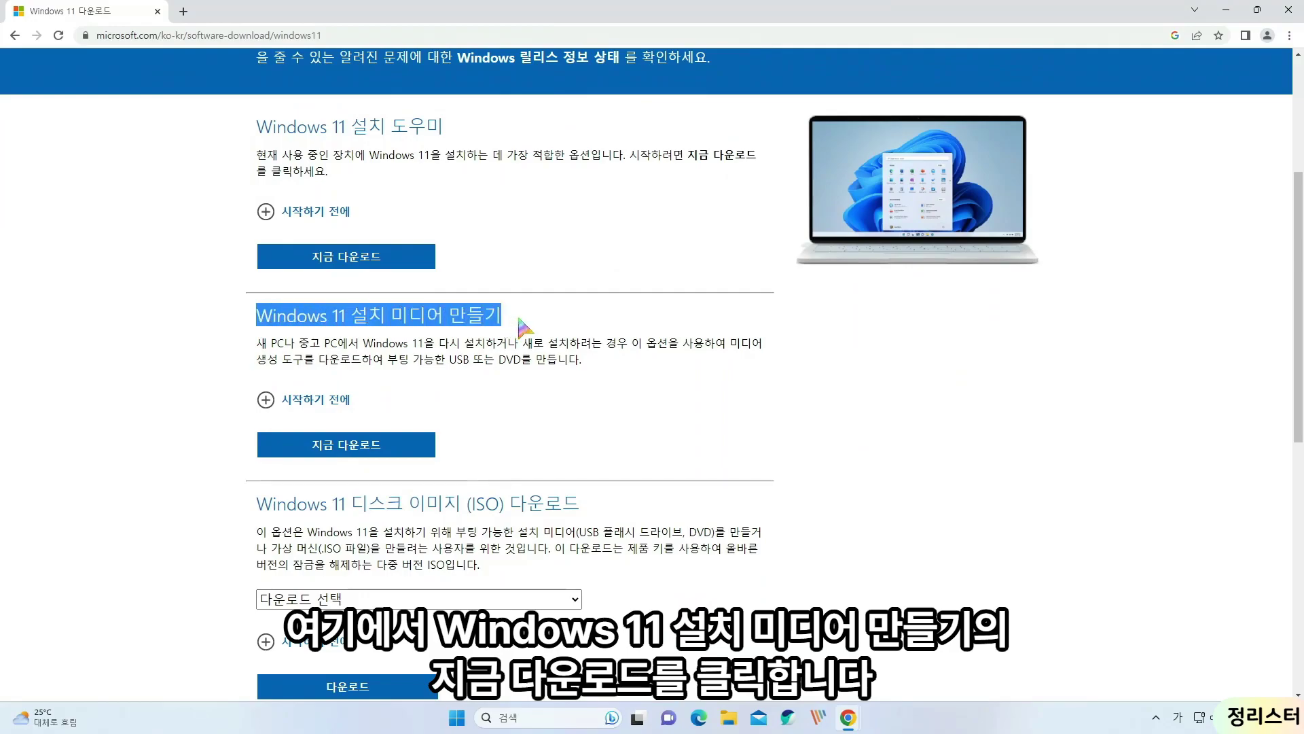
pyautogui.click(355, 447)
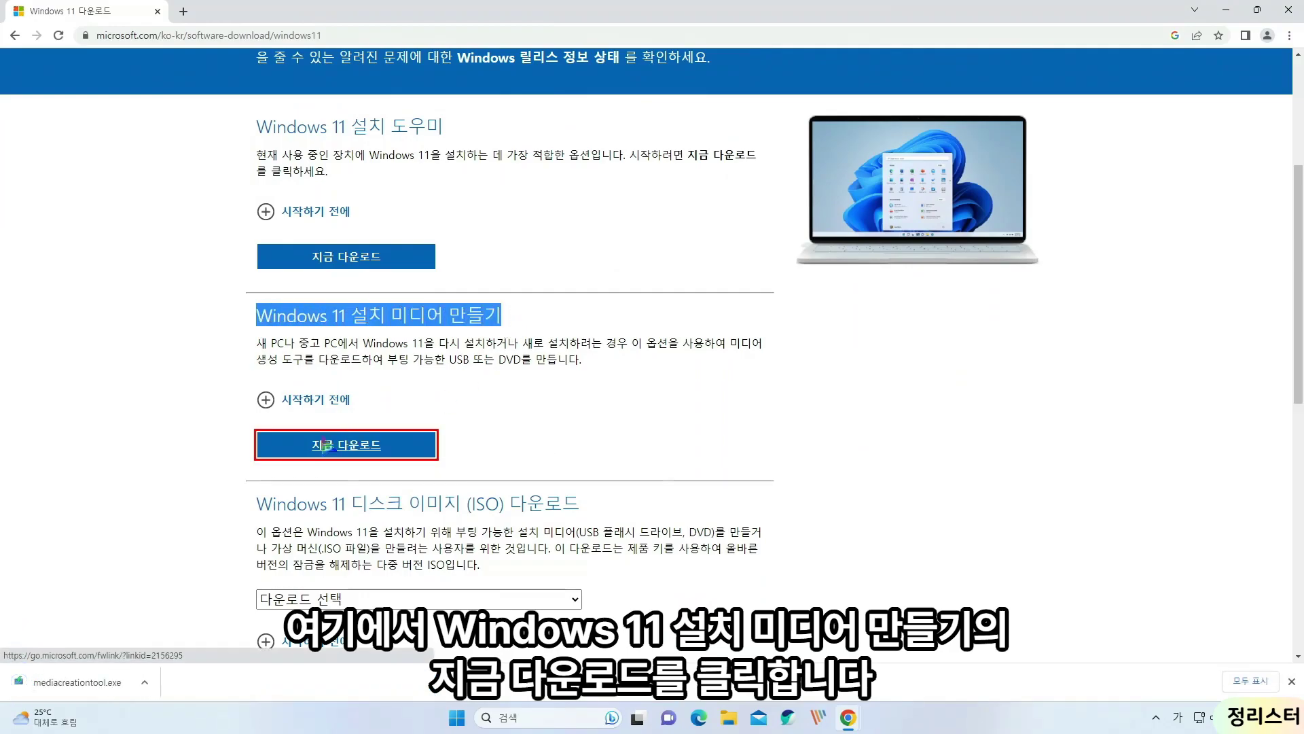
pyautogui.scroll(-1, 147, 598)
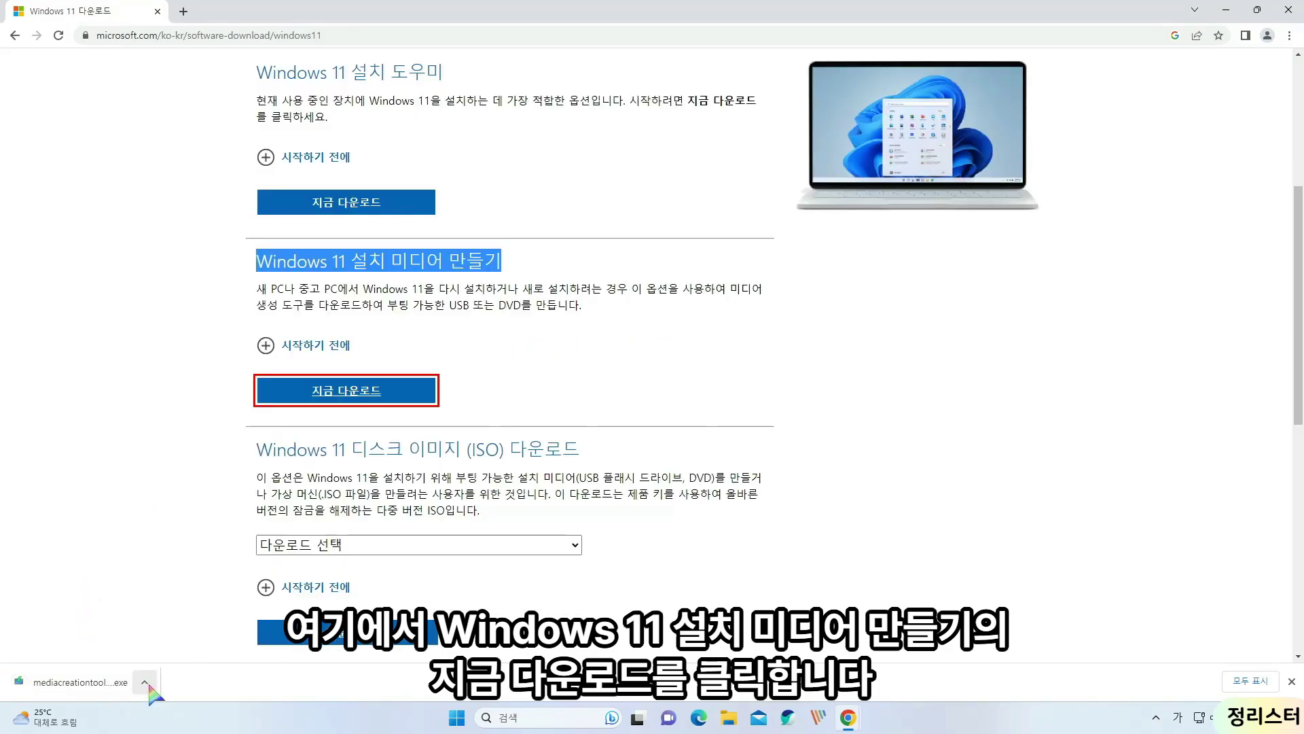
# Step: Run the downloaded mediacreationtool.exe and allow it to make changes to the device
pyautogui.click(147, 684)
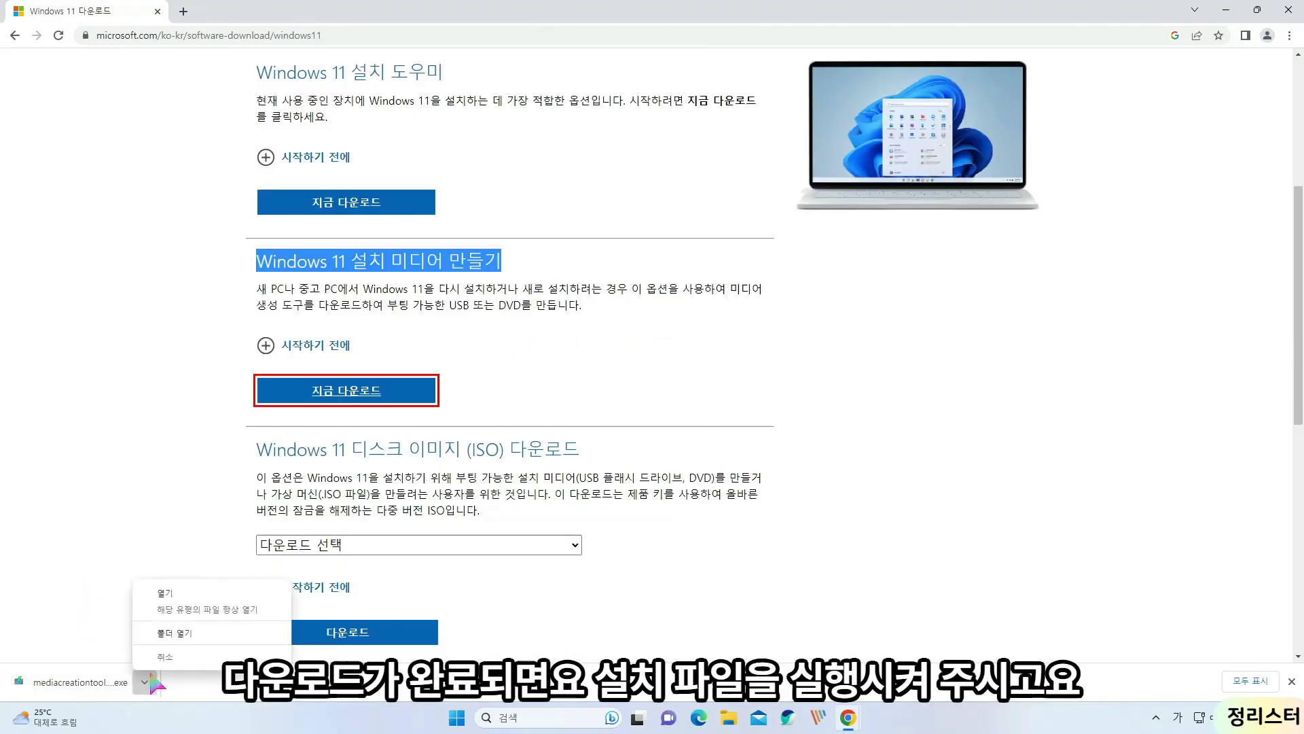
pyautogui.click(170, 589)
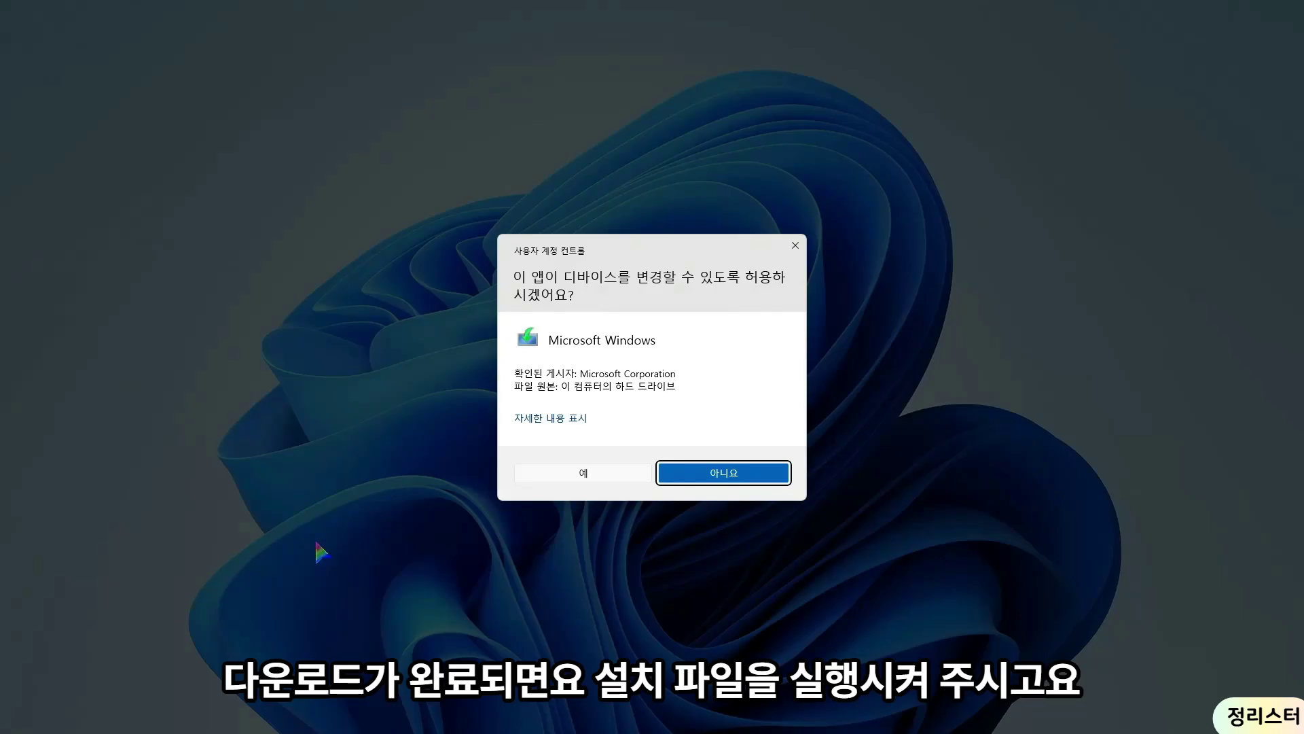
pyautogui.click(593, 470)
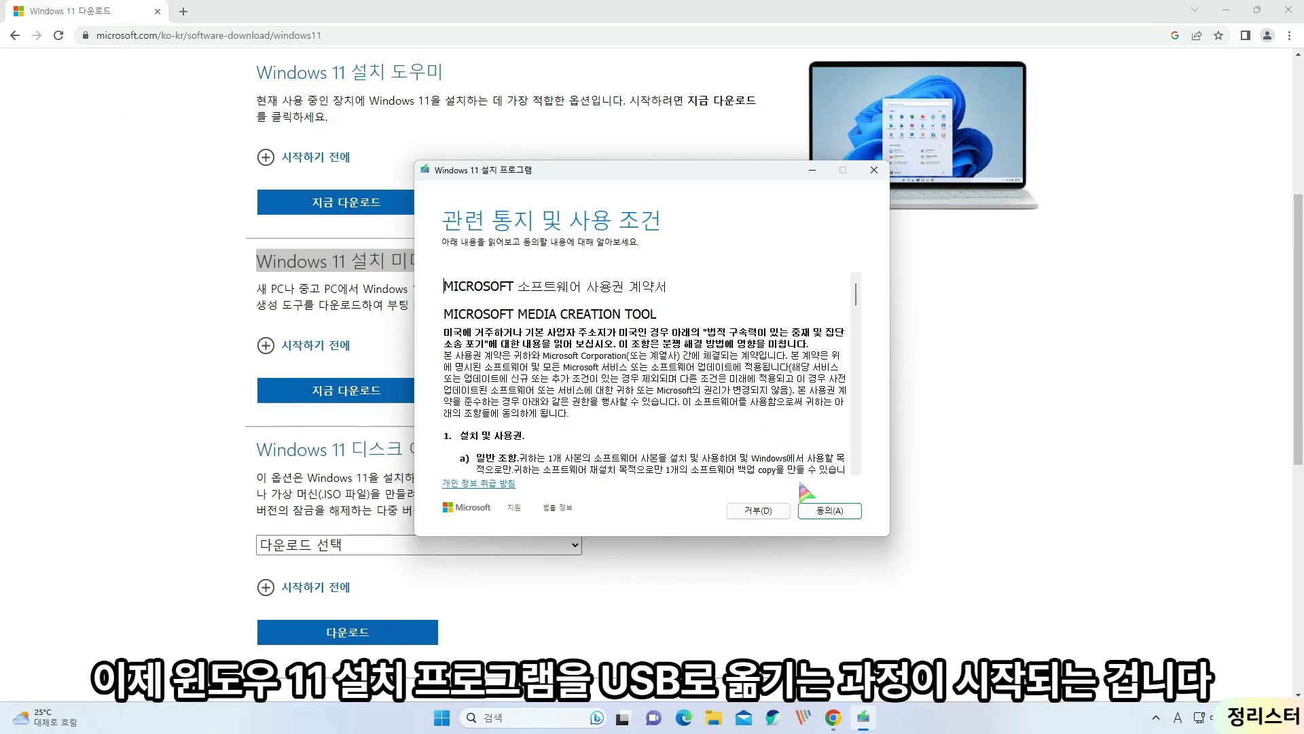
# Step: Accept the media creation tool's license terms and choose a USB flash drive as the media, keeping Korean and Windows 11
pyautogui.click(827, 515)
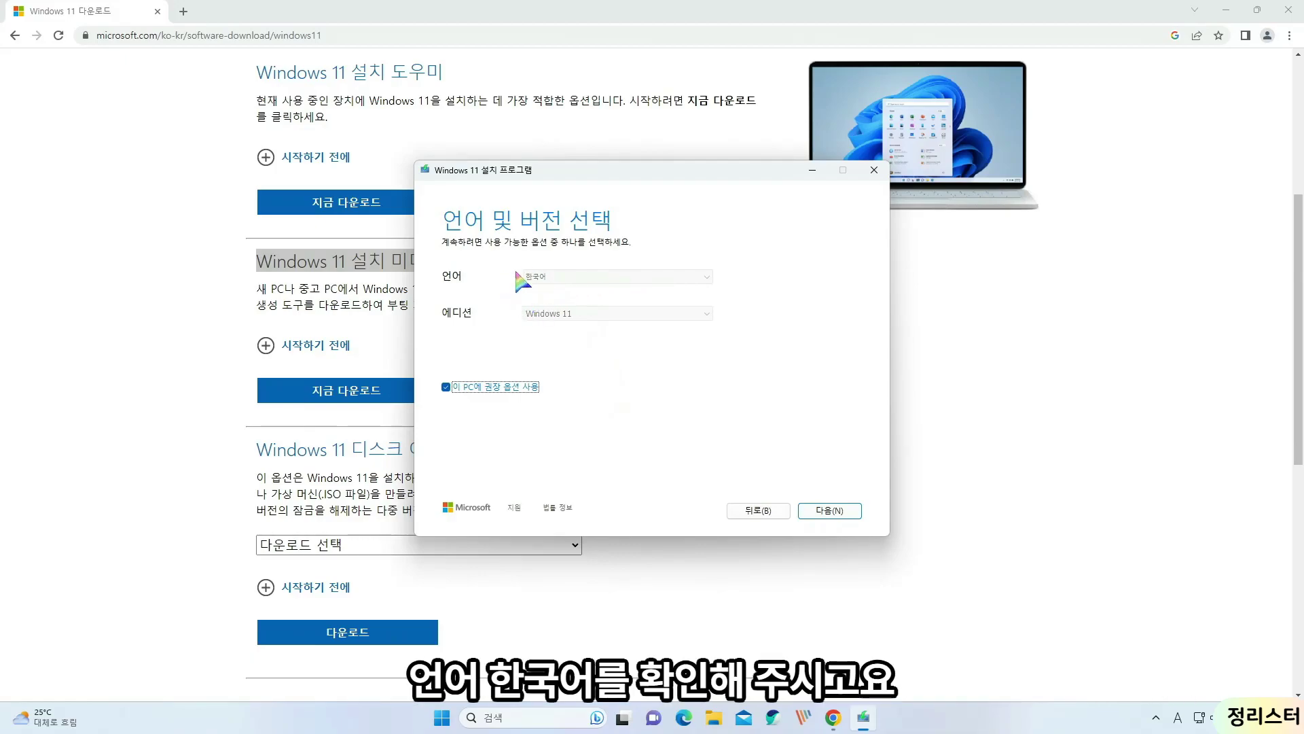
pyautogui.click(829, 512)
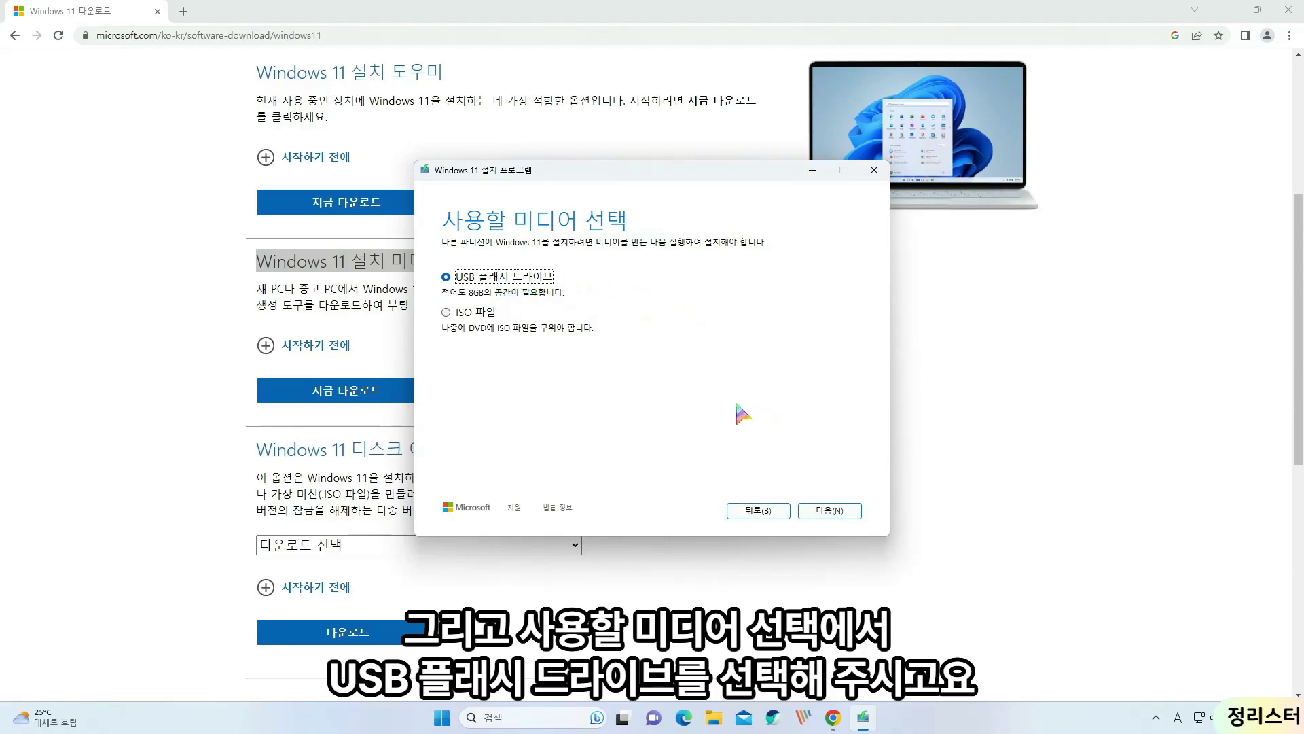
pyautogui.click(830, 510)
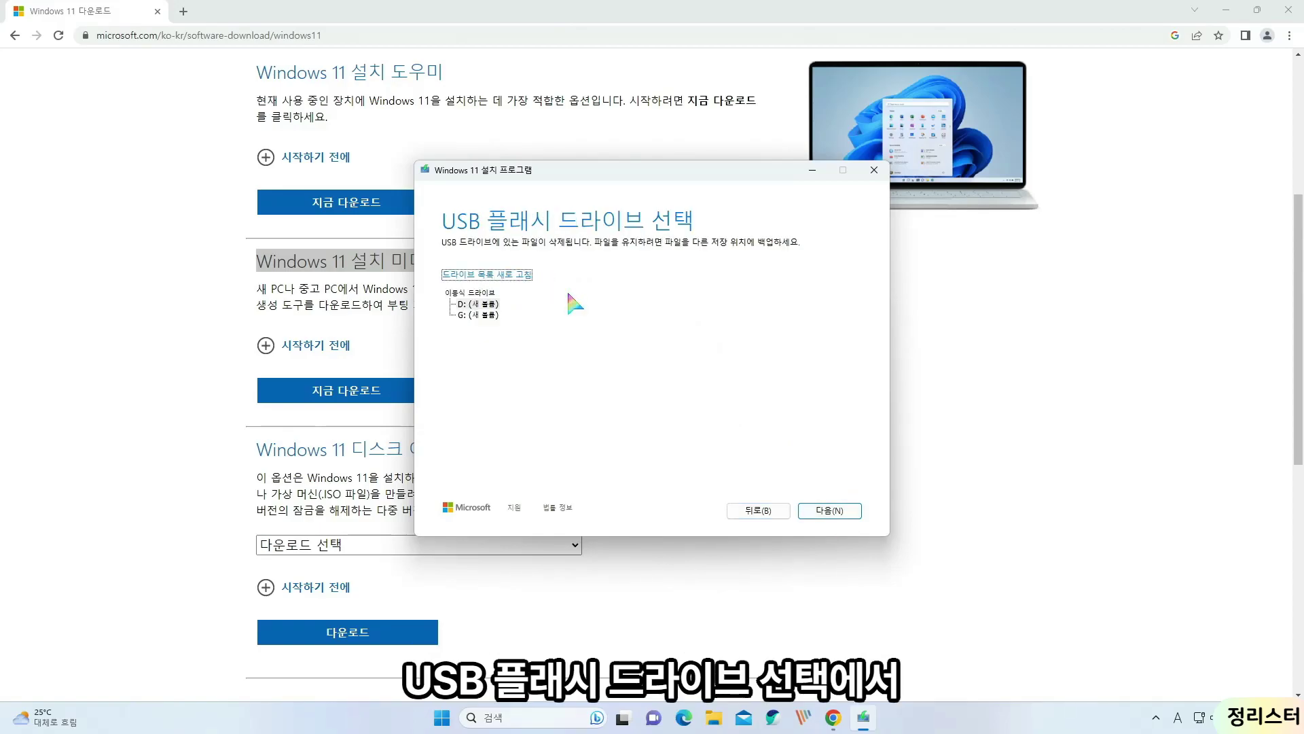
# Step: Create the Windows 11 installation media on removable drive G:, checking the drive letters in File Explorer, and finish the tool
pyautogui.click(469, 315)
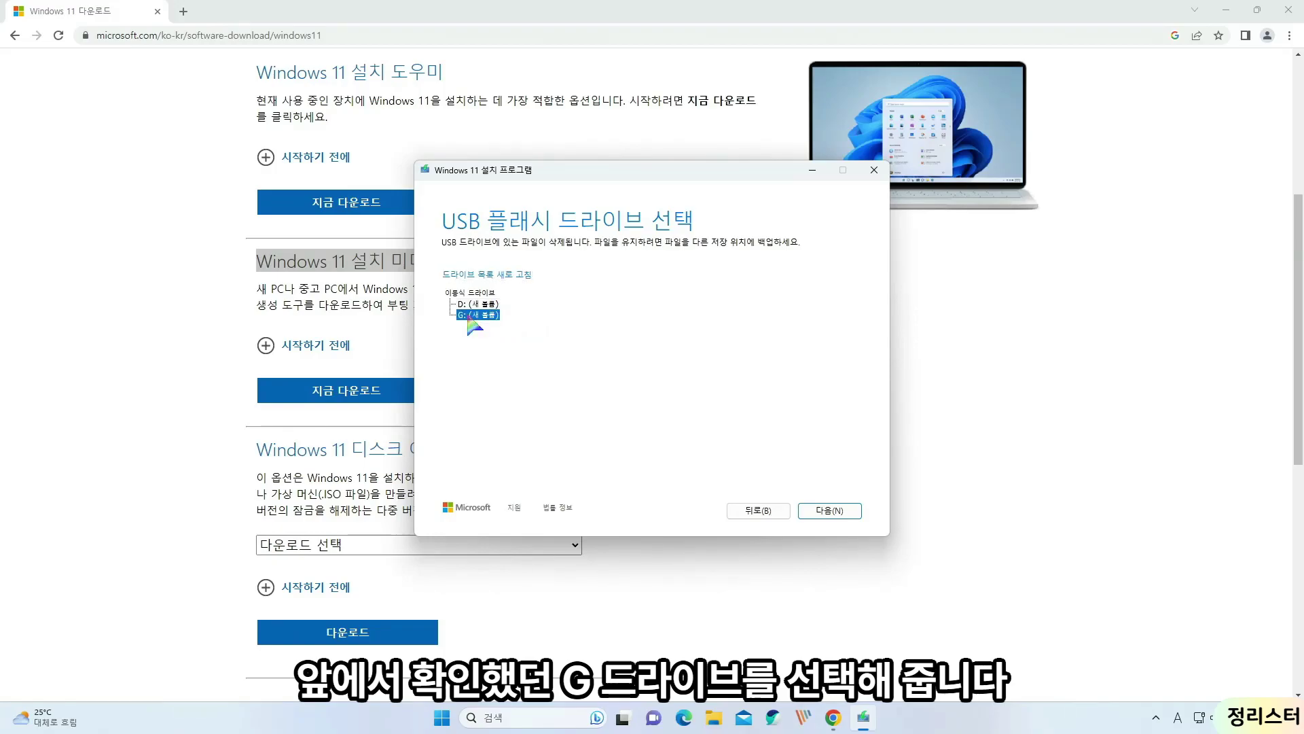
pyautogui.press('super+e')
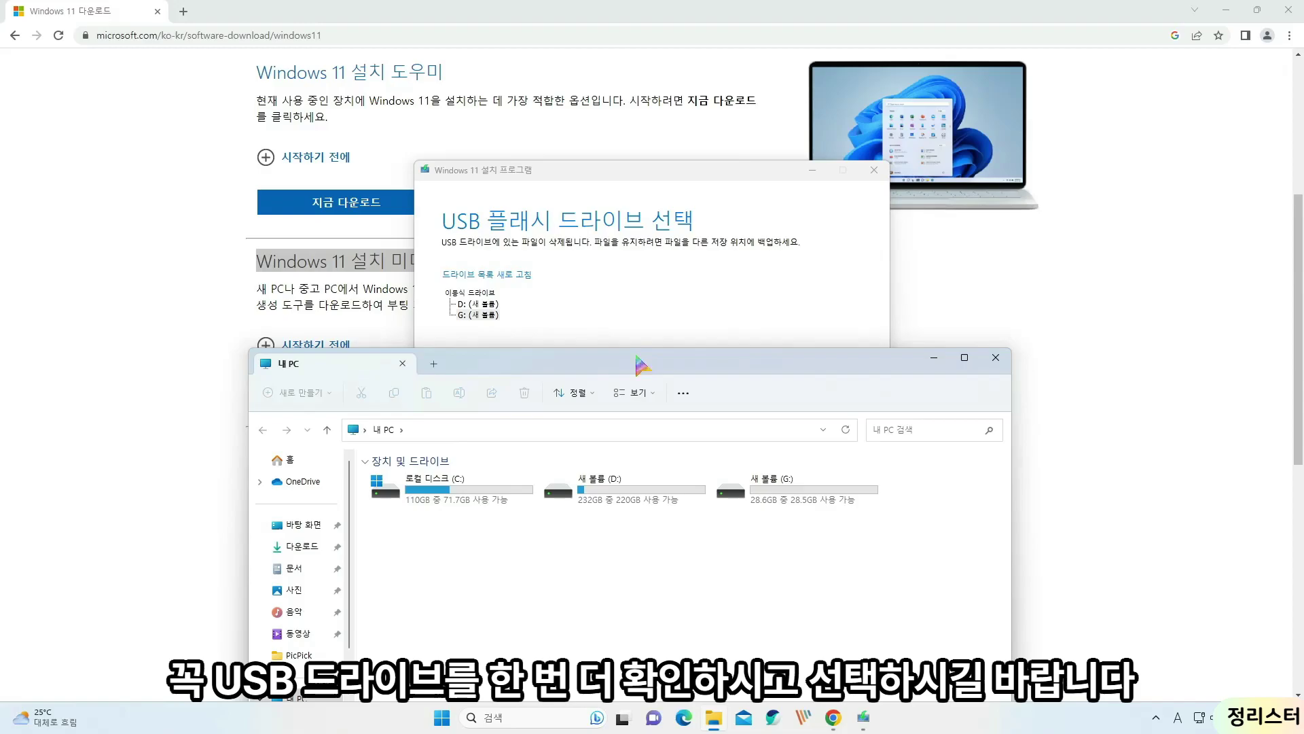
pyautogui.click(996, 357)
pyautogui.click(481, 316)
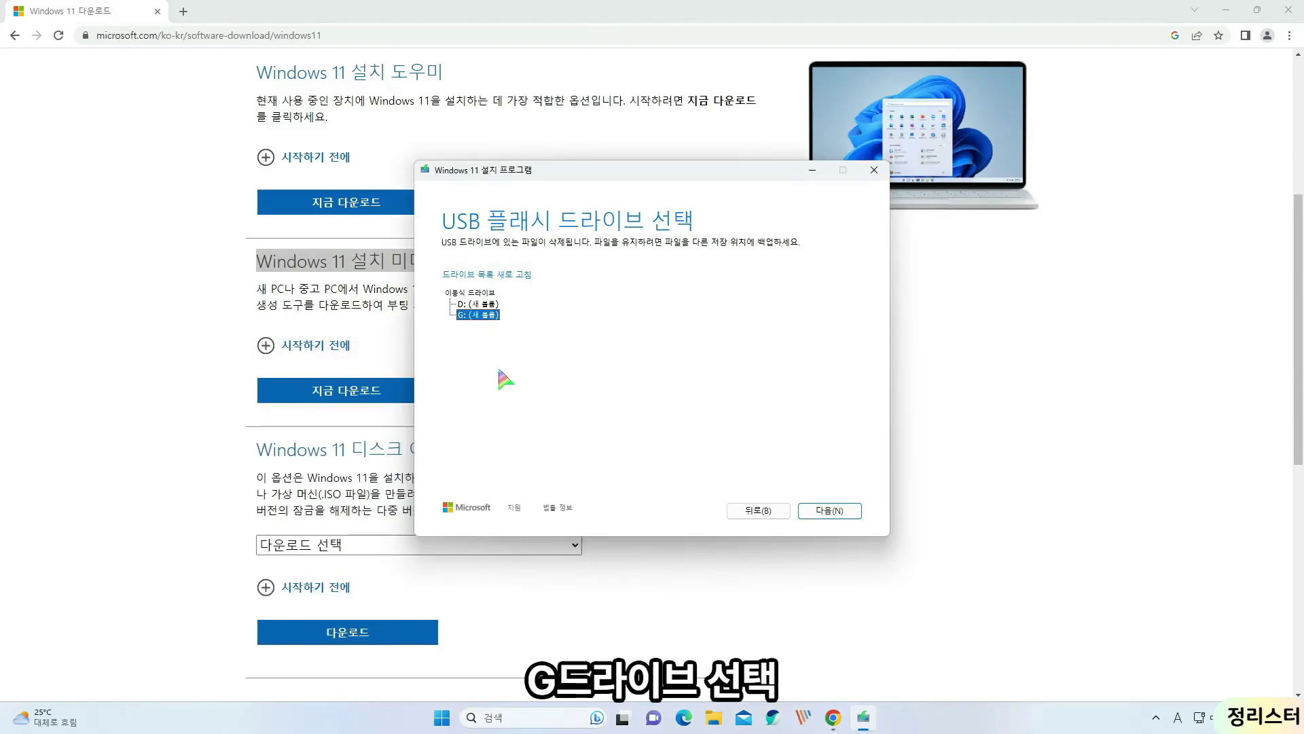
pyautogui.click(843, 514)
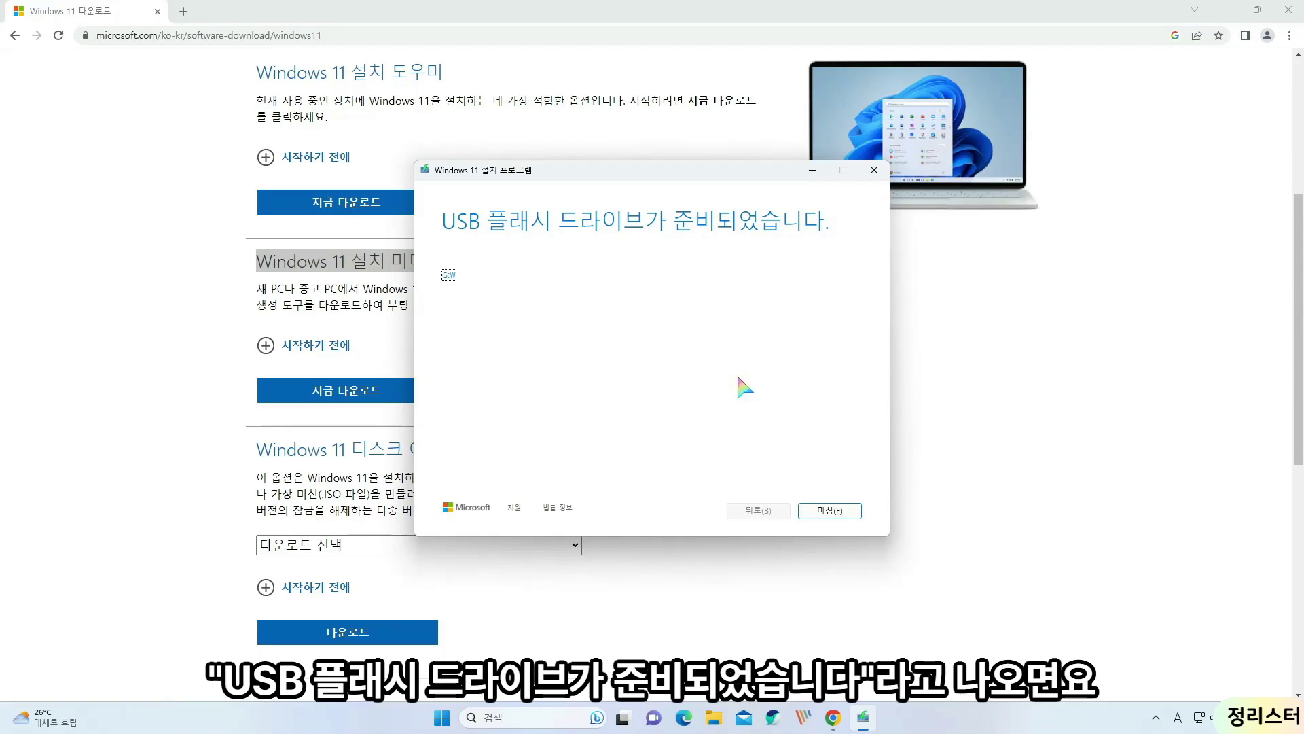
pyautogui.click(836, 510)
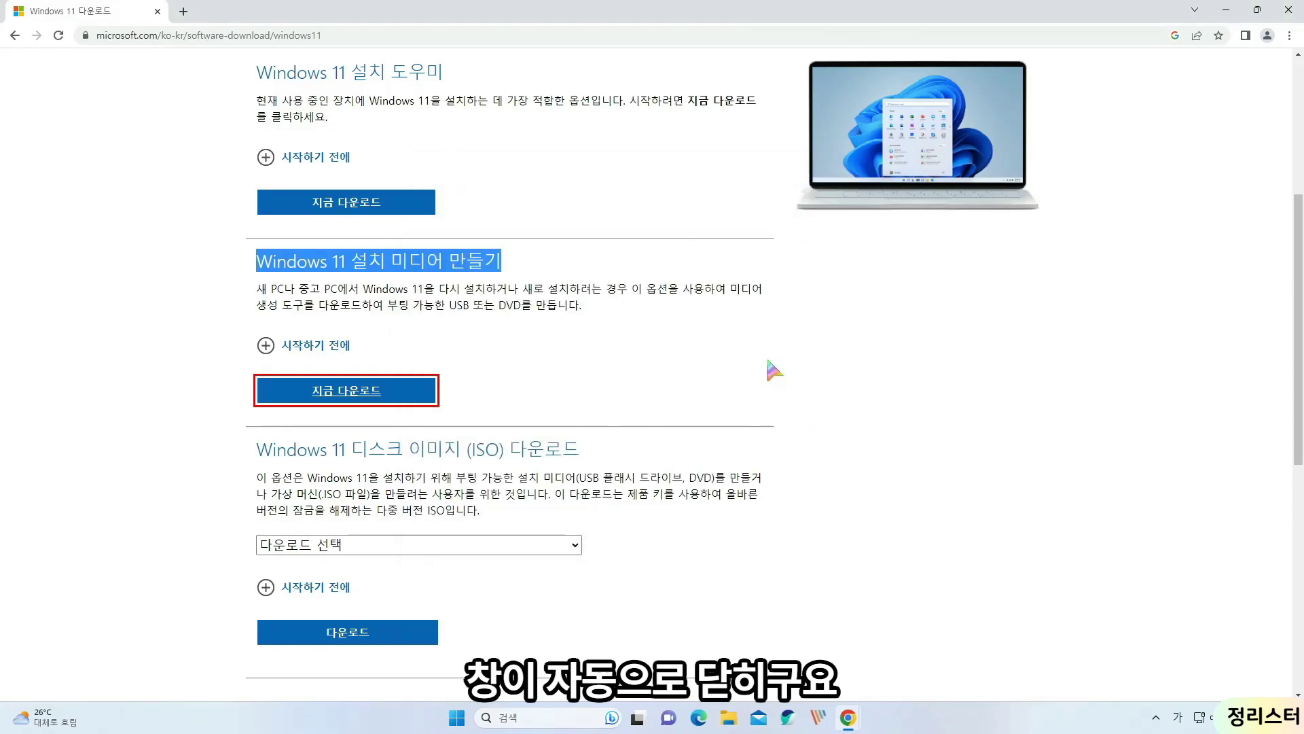
pyautogui.press('super+e')
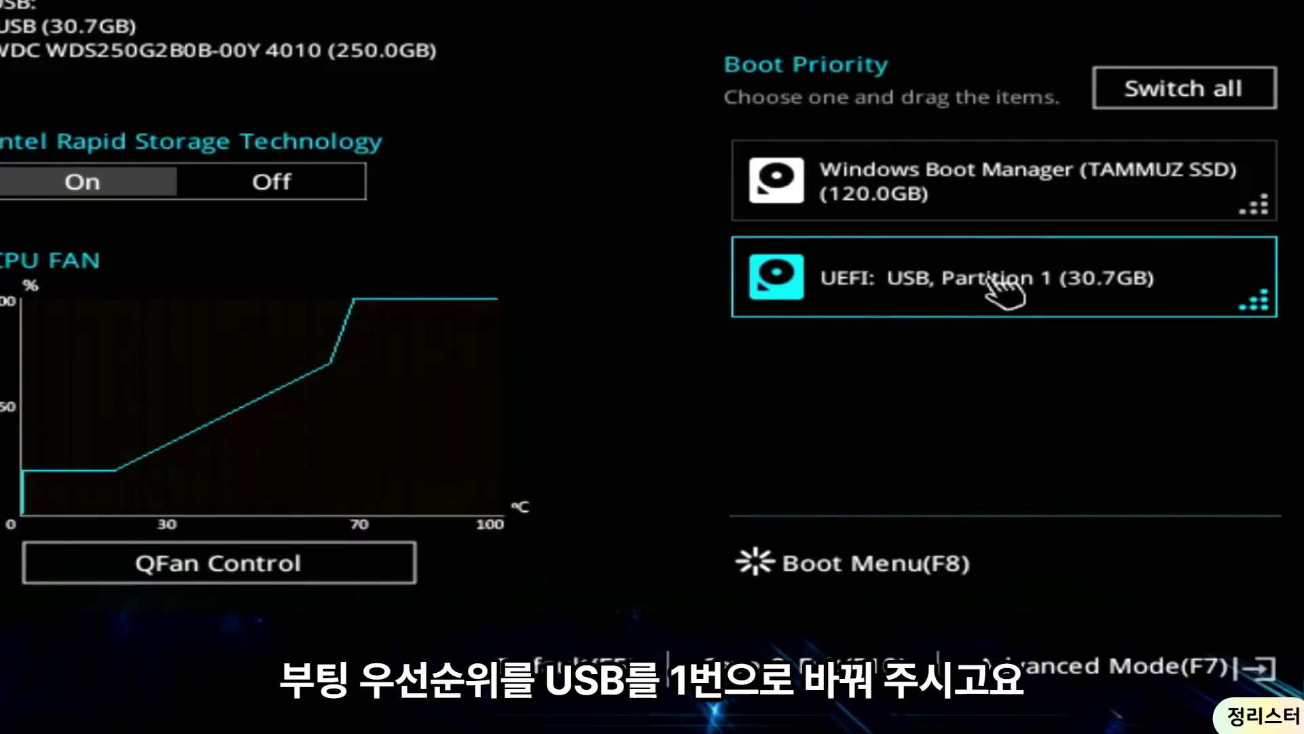
# Step: Move the UEFI USB Partition 1 (30.7GB) to first place in the BIOS boot priority and open the boot menu during startup
pyautogui.moveTo(1006, 292); pyautogui.dragTo(1034, 136)
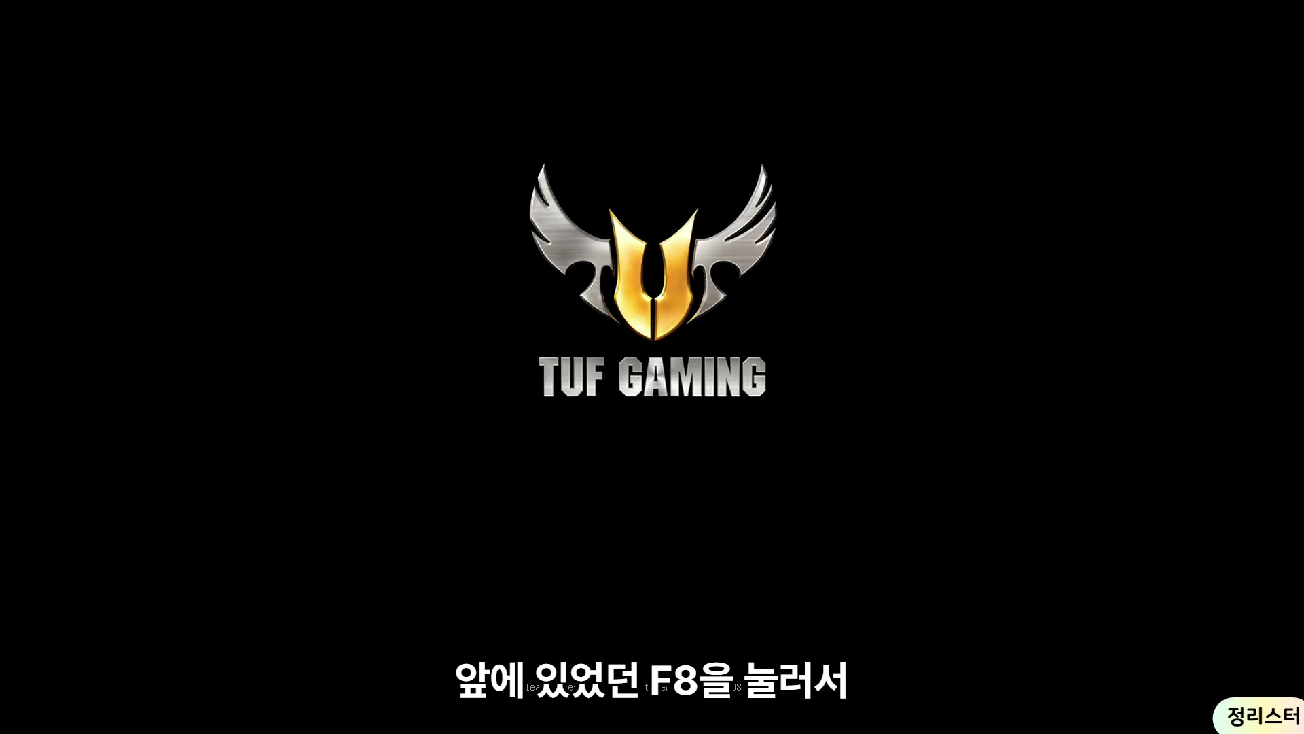
pyautogui.press('F8')
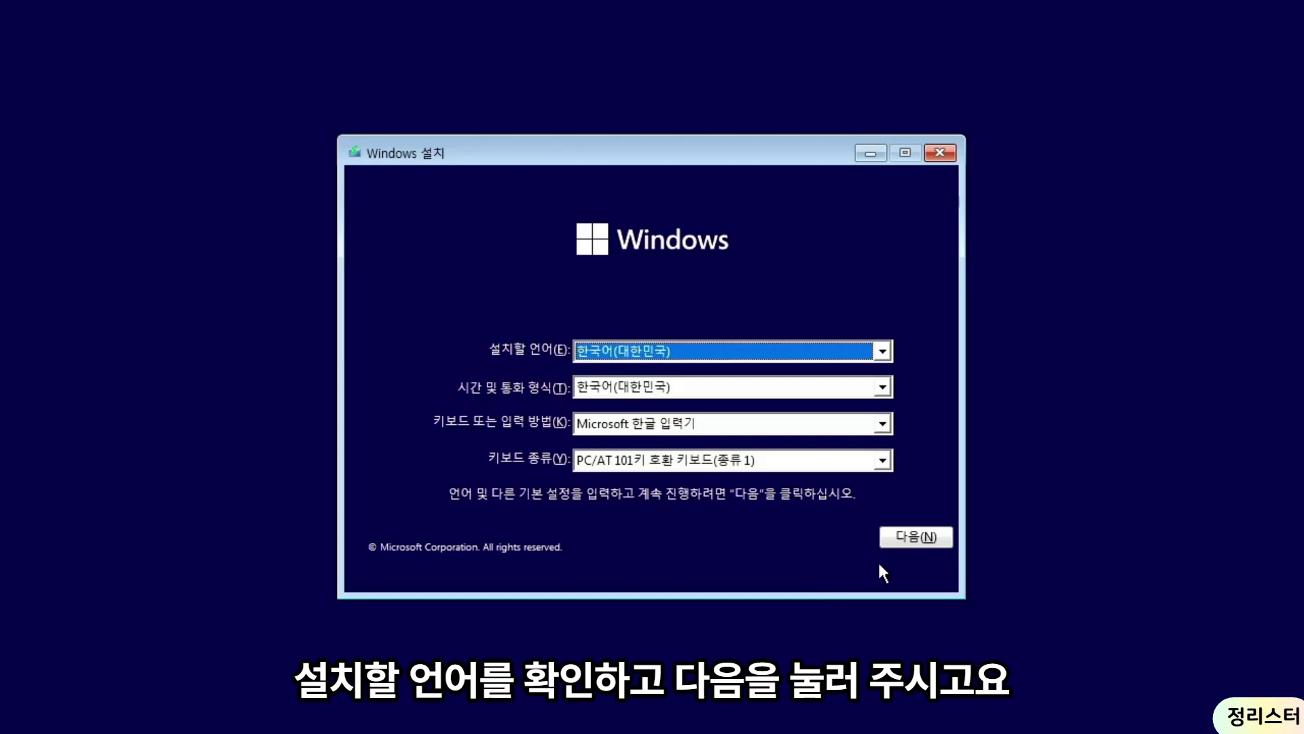
# Step: Start a Windows 11 Home installation with the Korean language and keyboard settings, without a product key
pyautogui.click(920, 536)
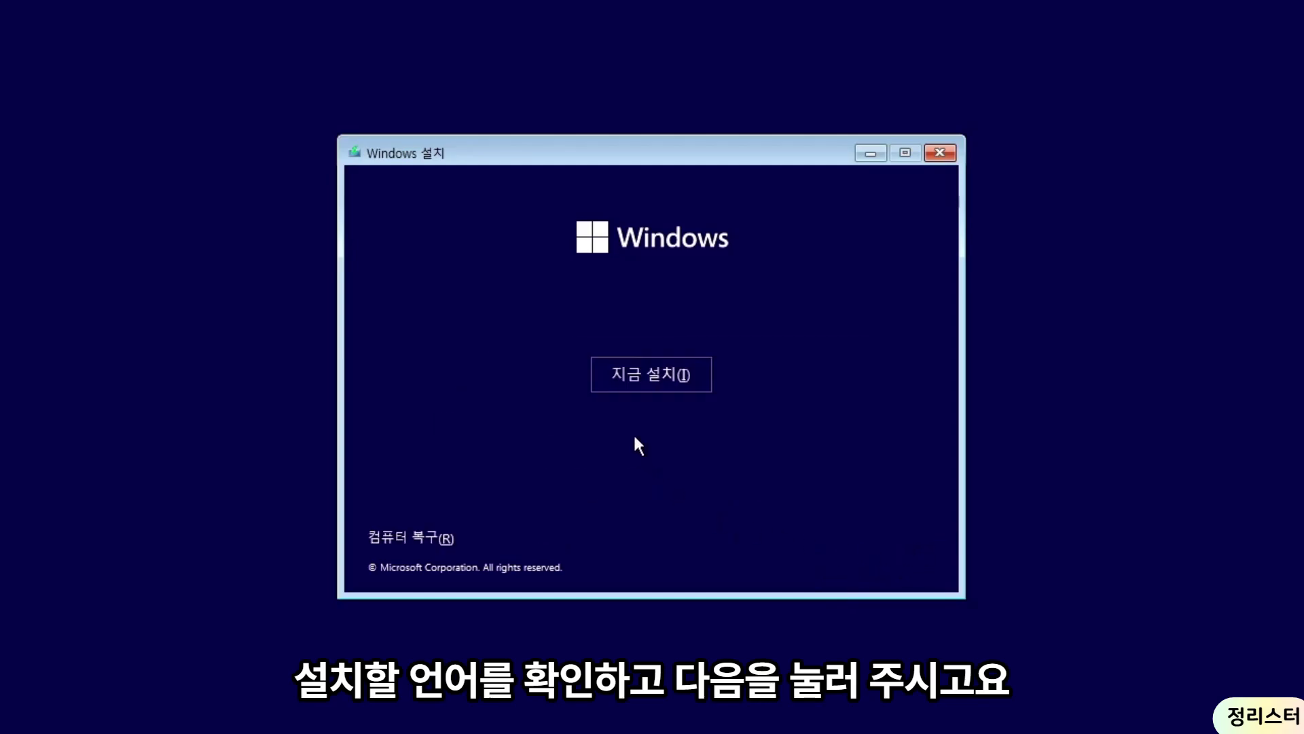
pyautogui.click(656, 374)
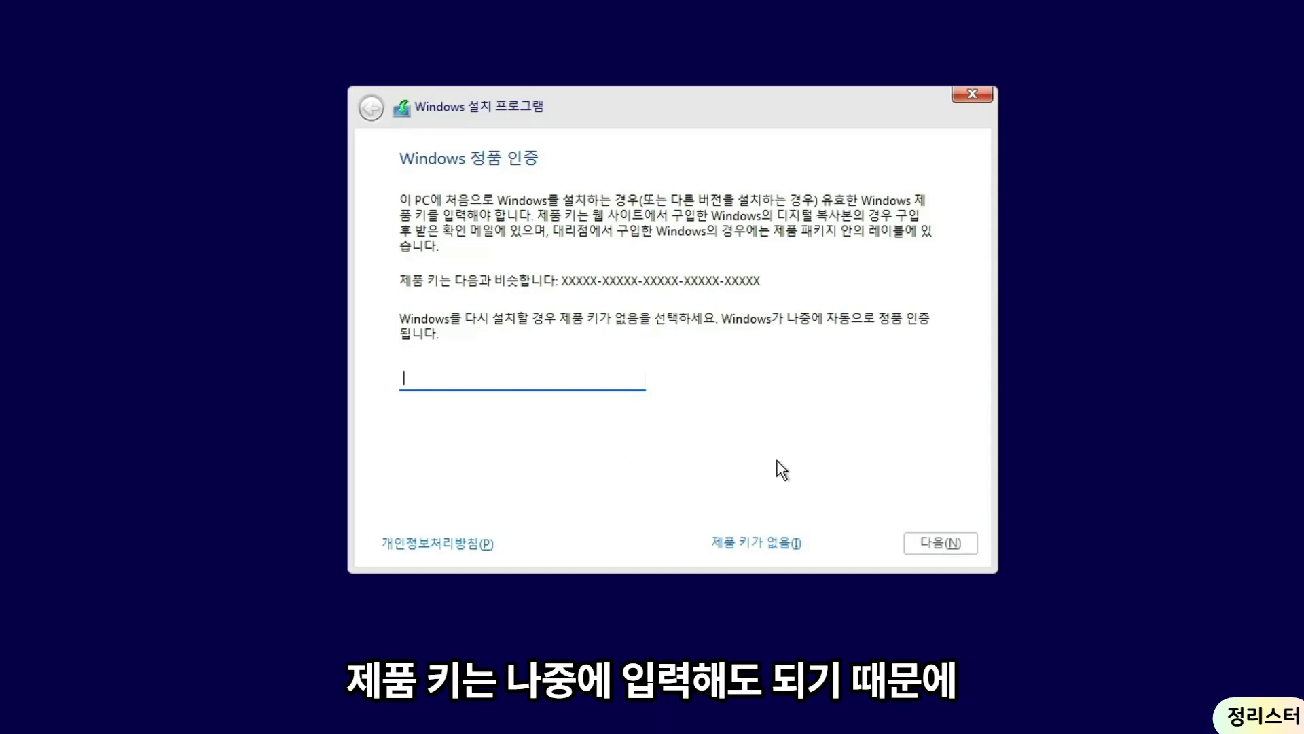
pyautogui.click(747, 546)
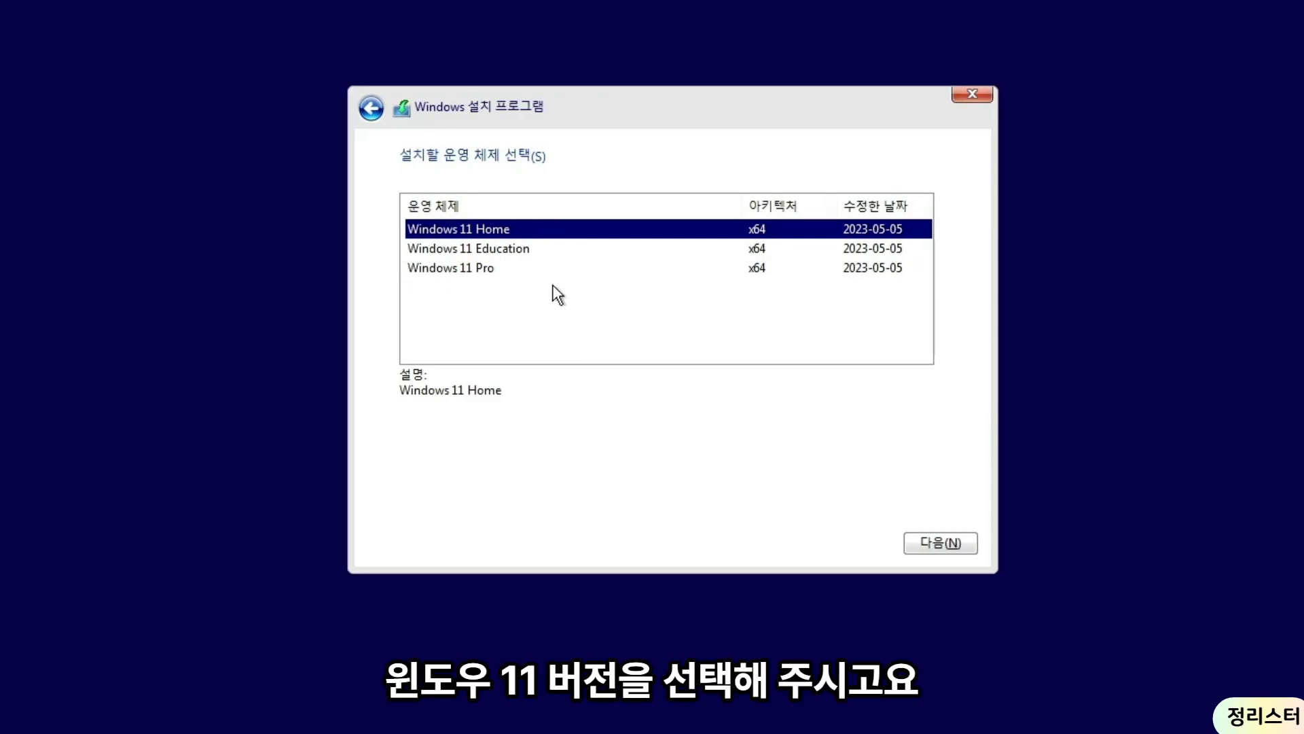
pyautogui.click(956, 544)
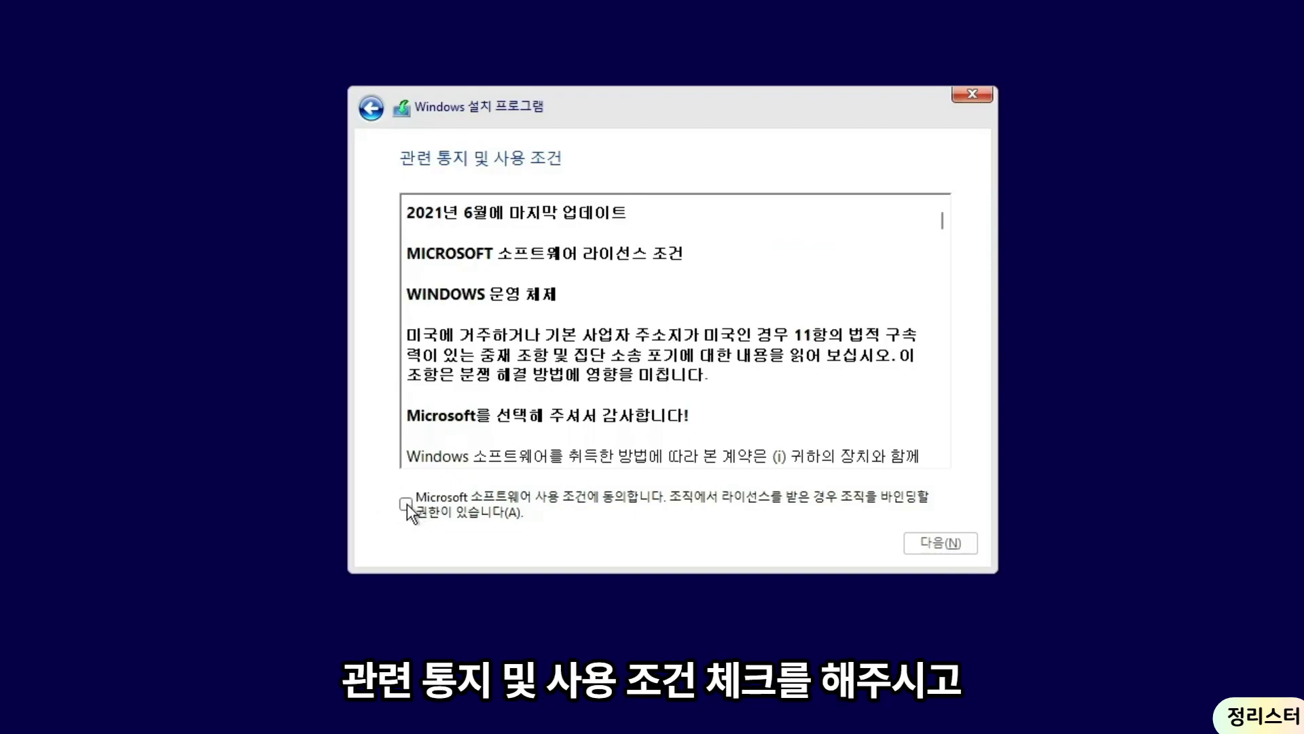
# Step: Accept the Microsoft software license terms and choose the custom, Windows-only installation type
pyautogui.click(408, 505)
pyautogui.click(954, 547)
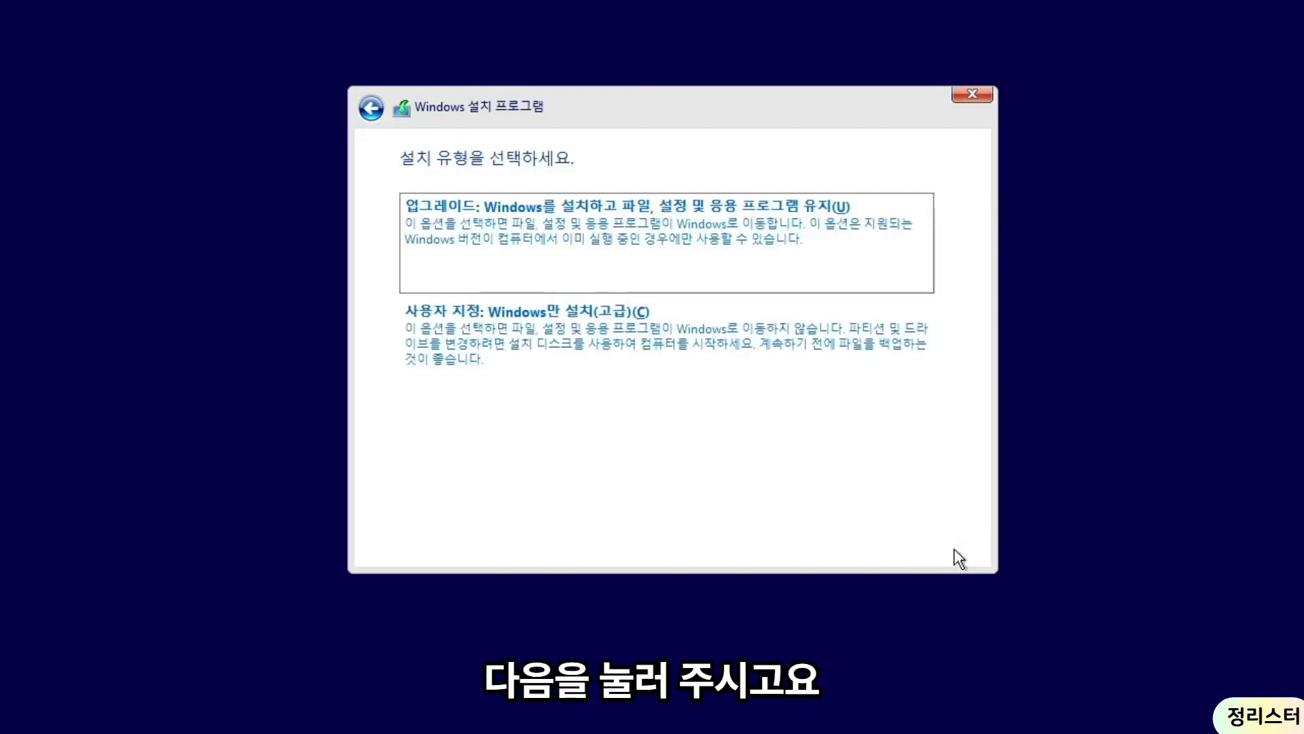
pyautogui.click(648, 340)
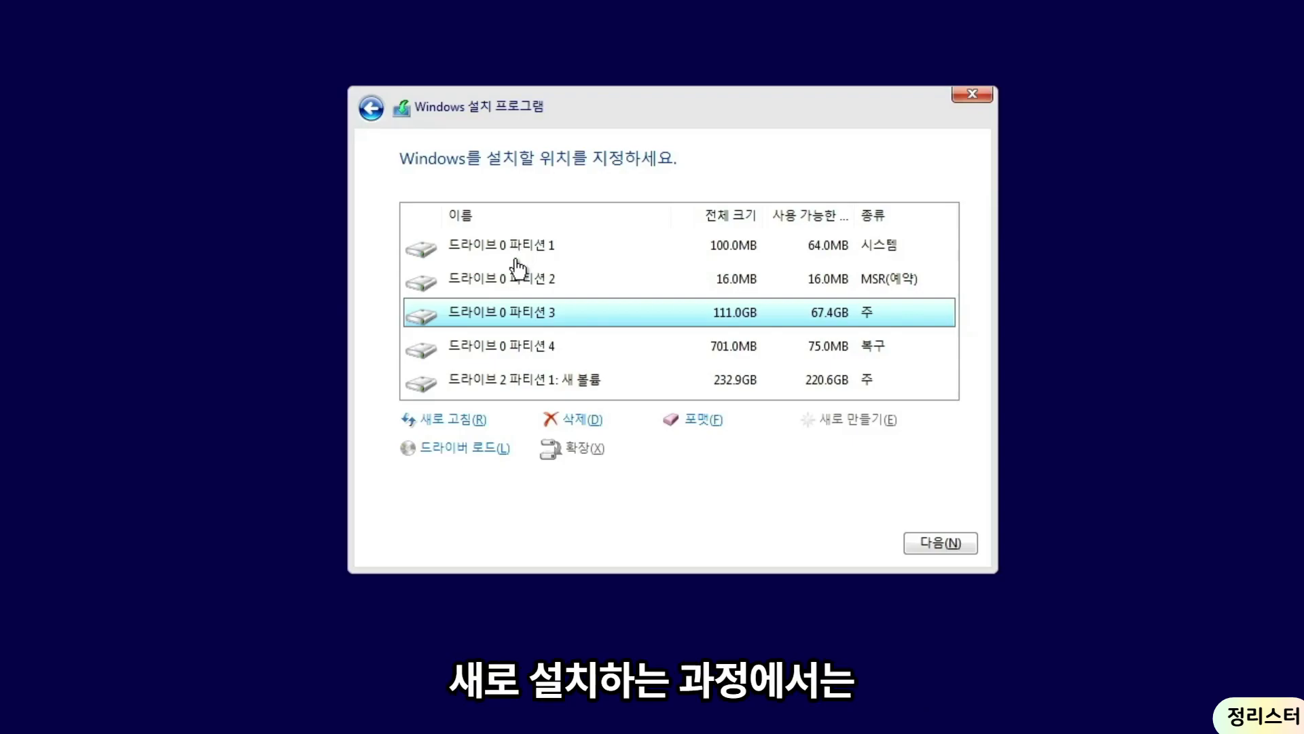
# Step: Delete all four partitions of Drive 0, confirming each data-loss warning
pyautogui.click(611, 277)
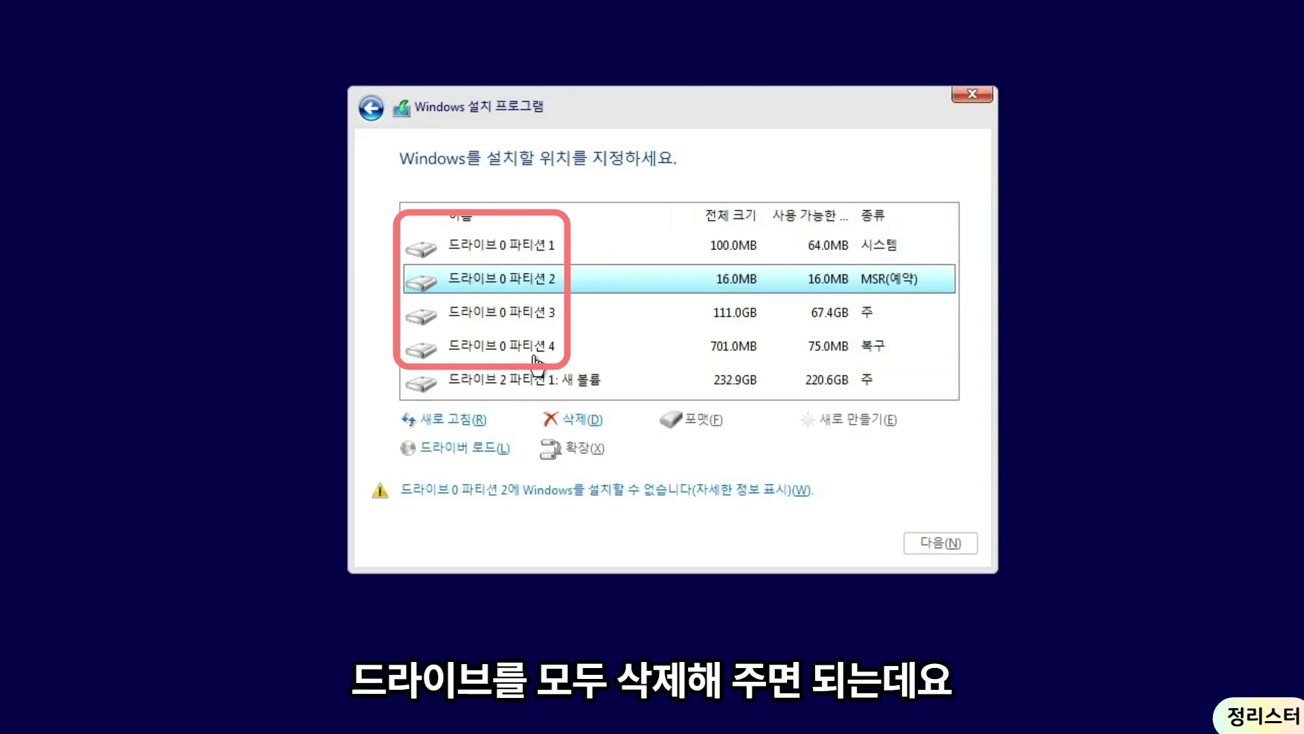
pyautogui.click(510, 253)
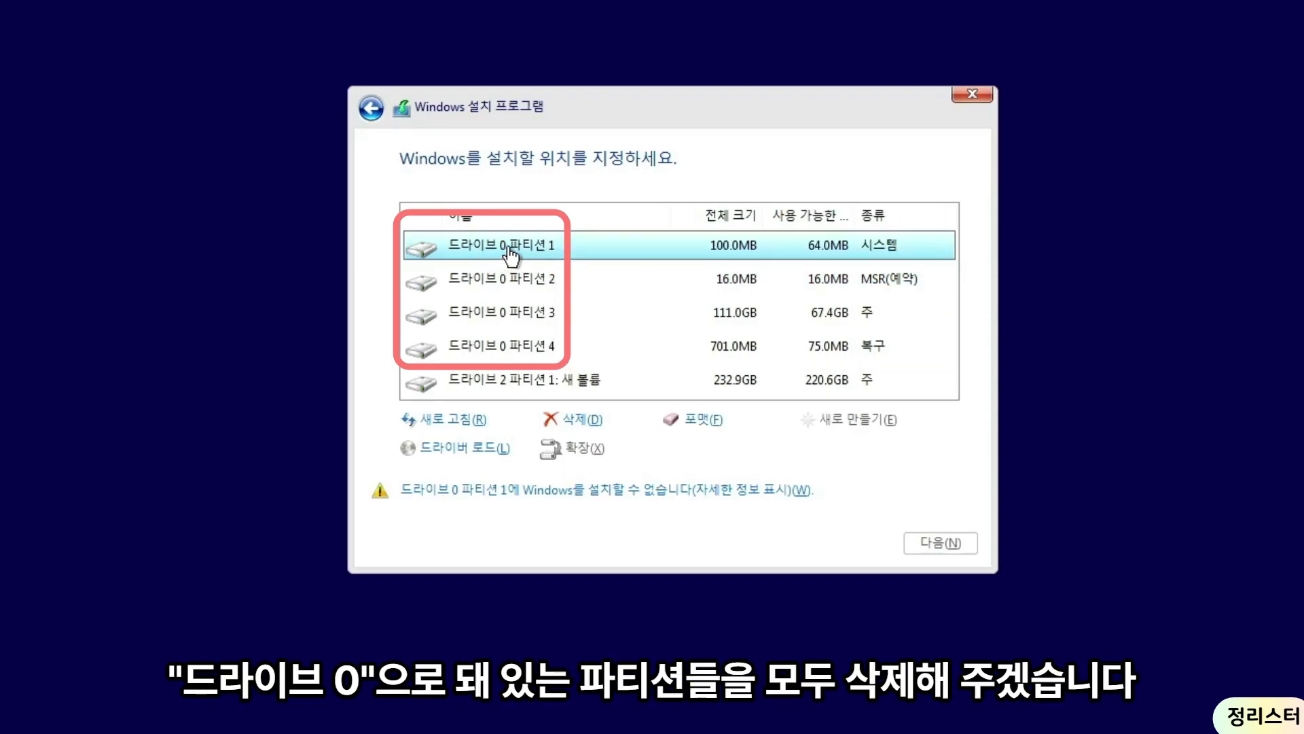
pyautogui.click(583, 425)
pyautogui.click(808, 445)
pyautogui.click(739, 285)
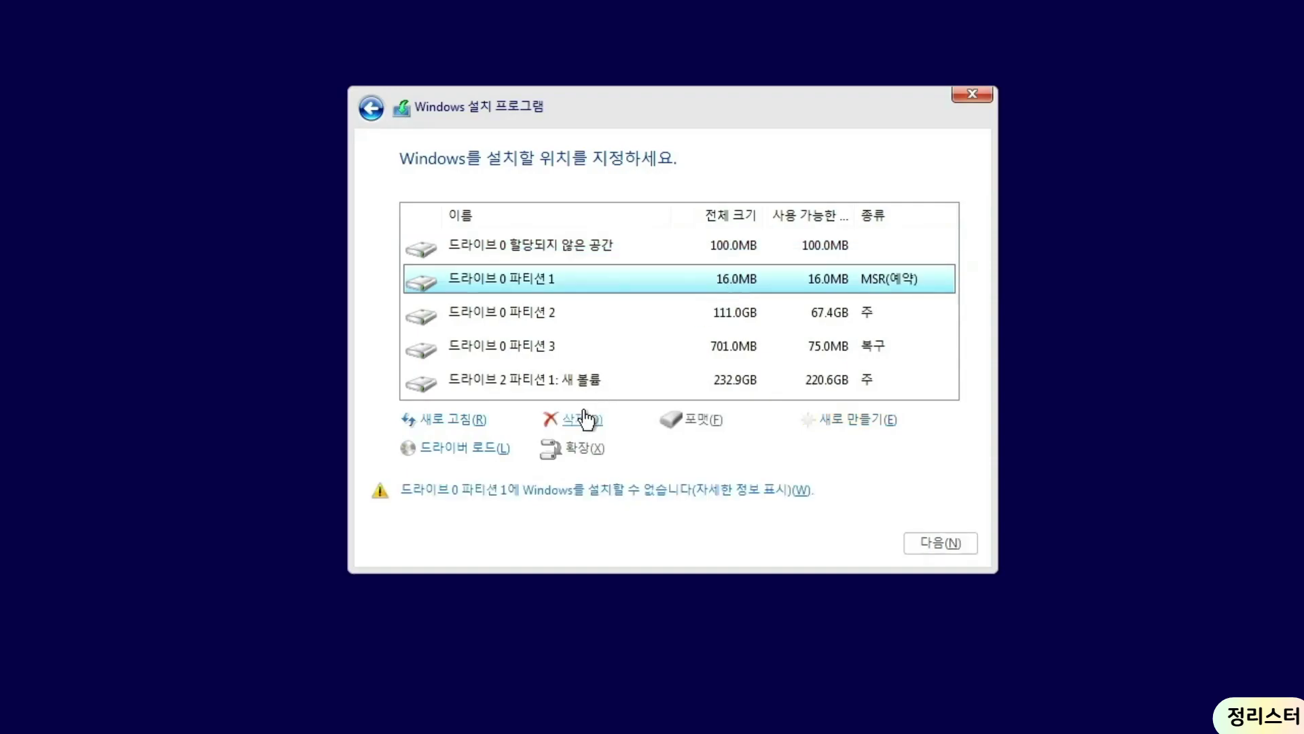
pyautogui.click(582, 418)
pyautogui.click(808, 447)
pyautogui.click(742, 282)
pyautogui.click(574, 416)
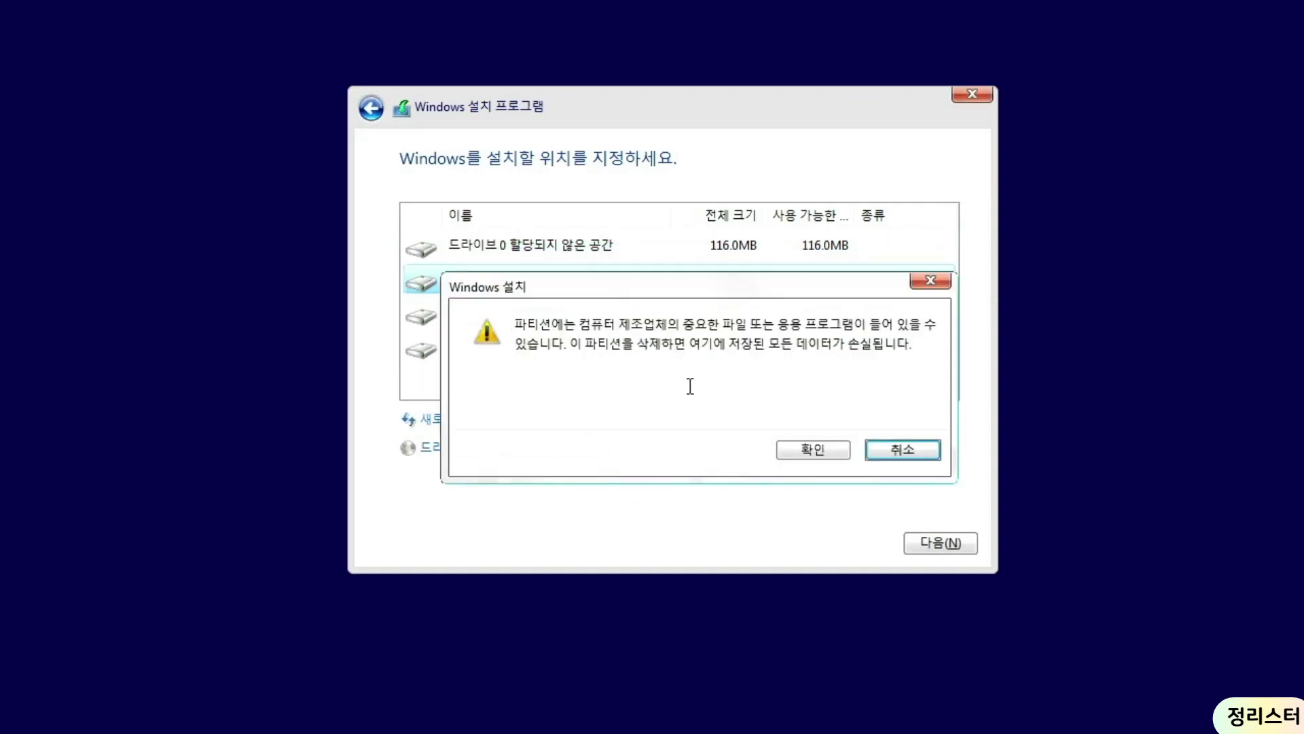
pyautogui.click(812, 448)
pyautogui.click(583, 419)
pyautogui.click(813, 449)
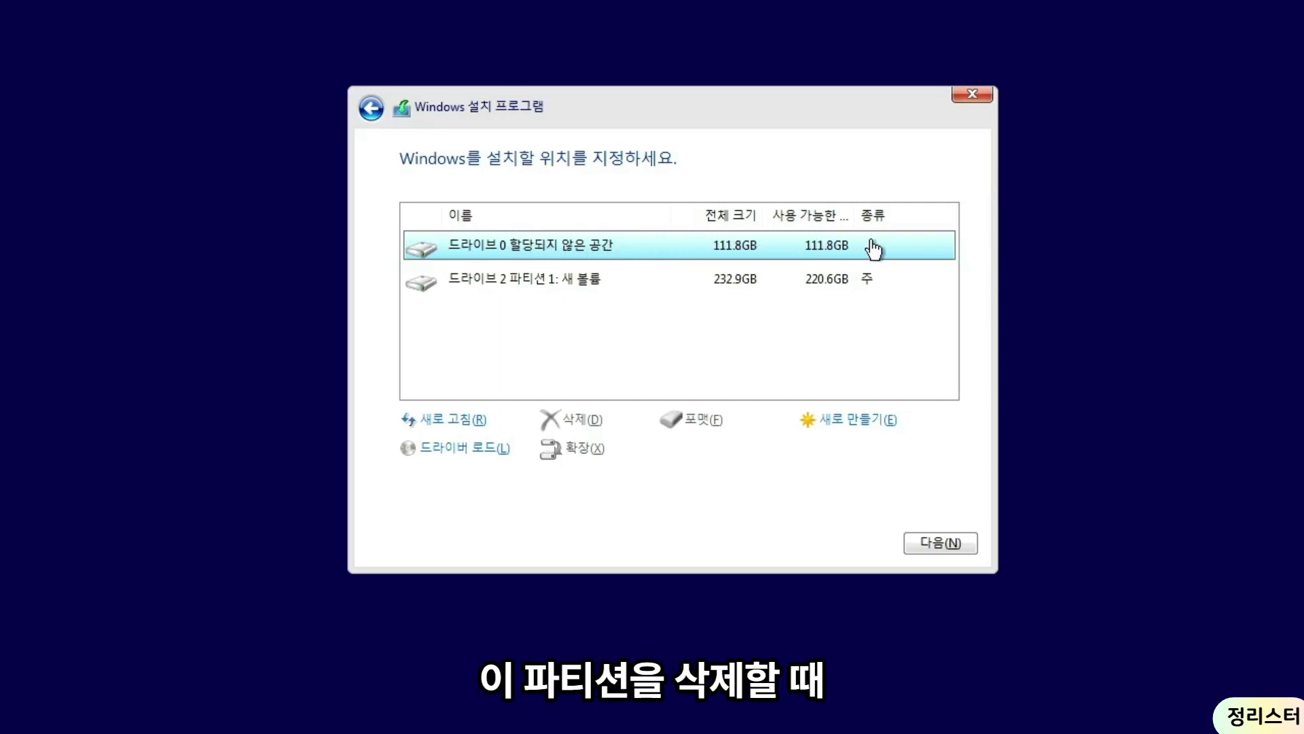
# Step: Select the unallocated space on Drive 0 as the install location and start installing Windows
pyautogui.click(534, 292)
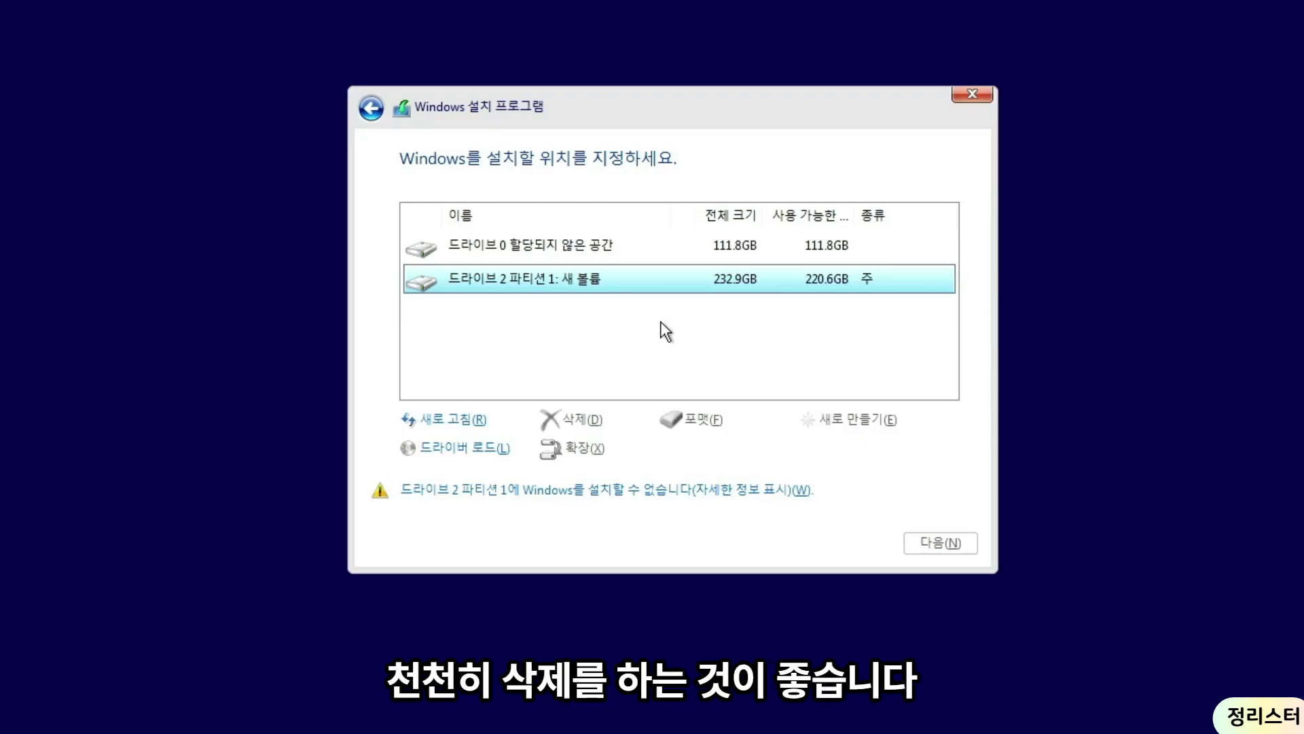
pyautogui.click(661, 252)
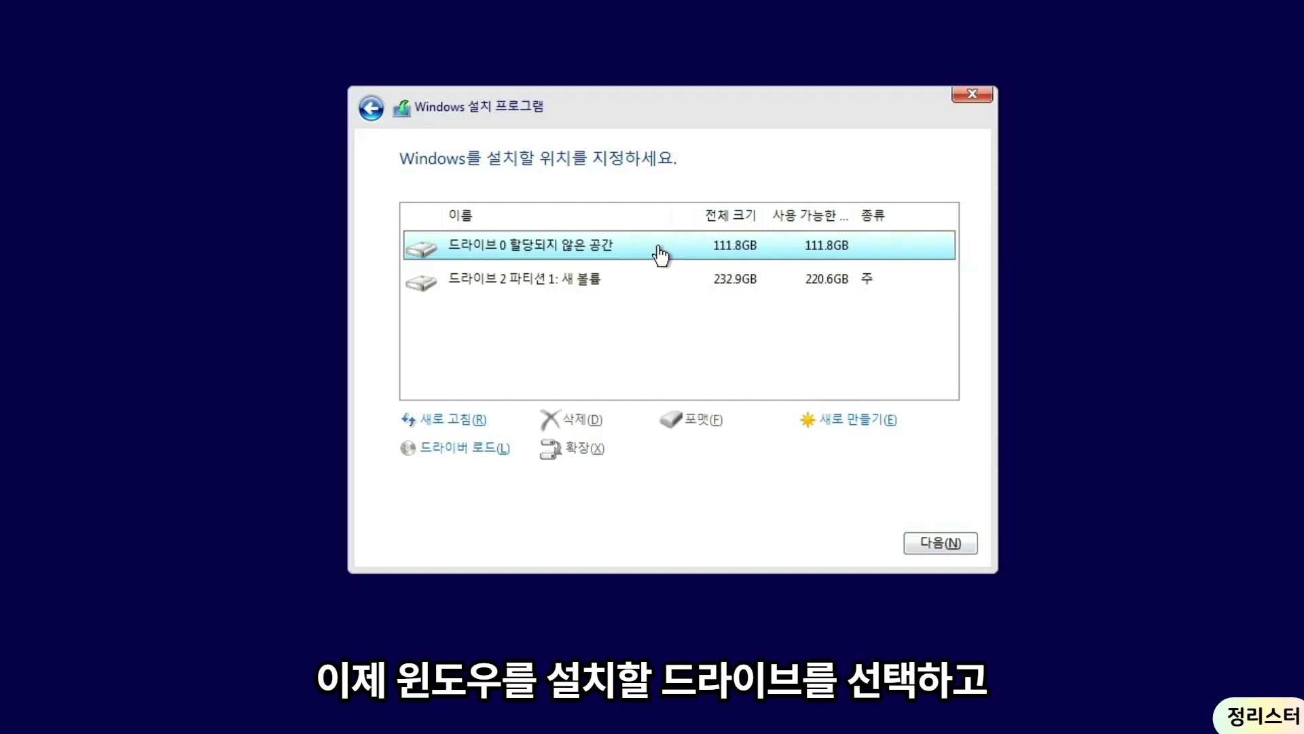
pyautogui.click(936, 542)
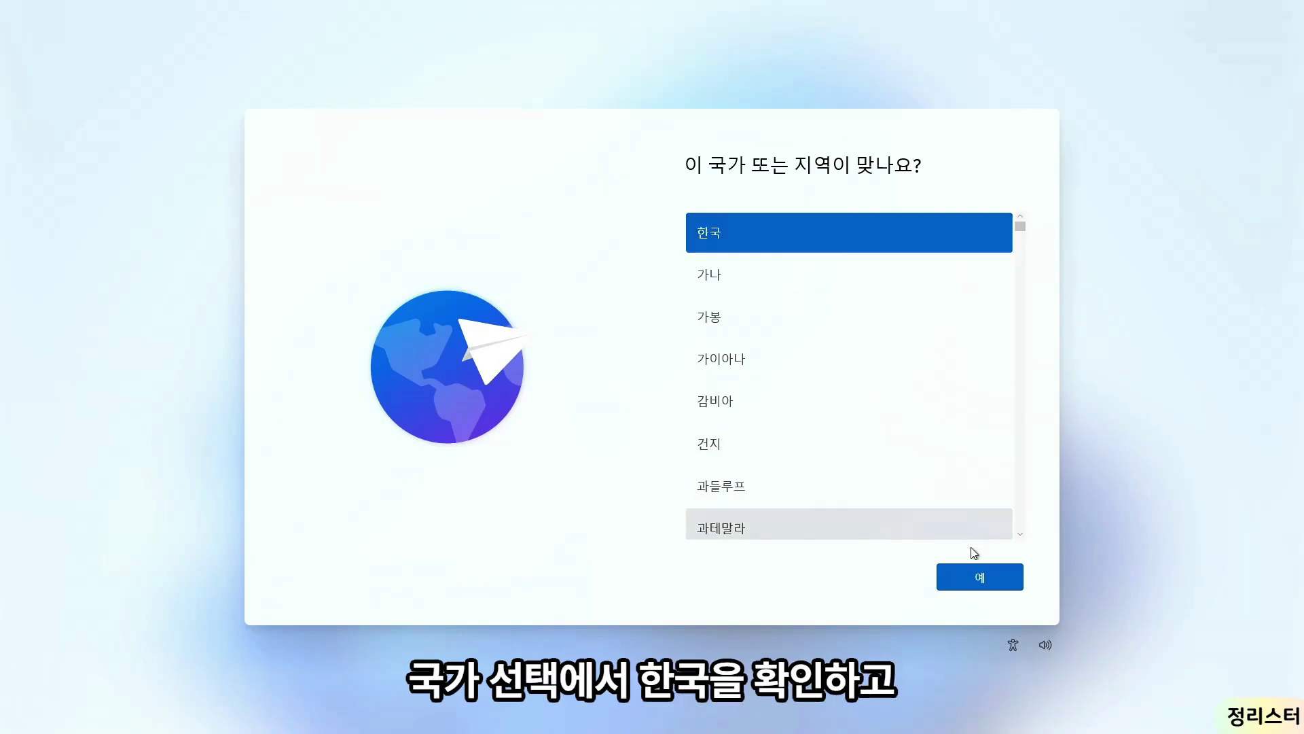
# Step: Confirm Korea (한국) as the country or region and Microsoft 입력기 as the keyboard input method
pyautogui.click(992, 582)
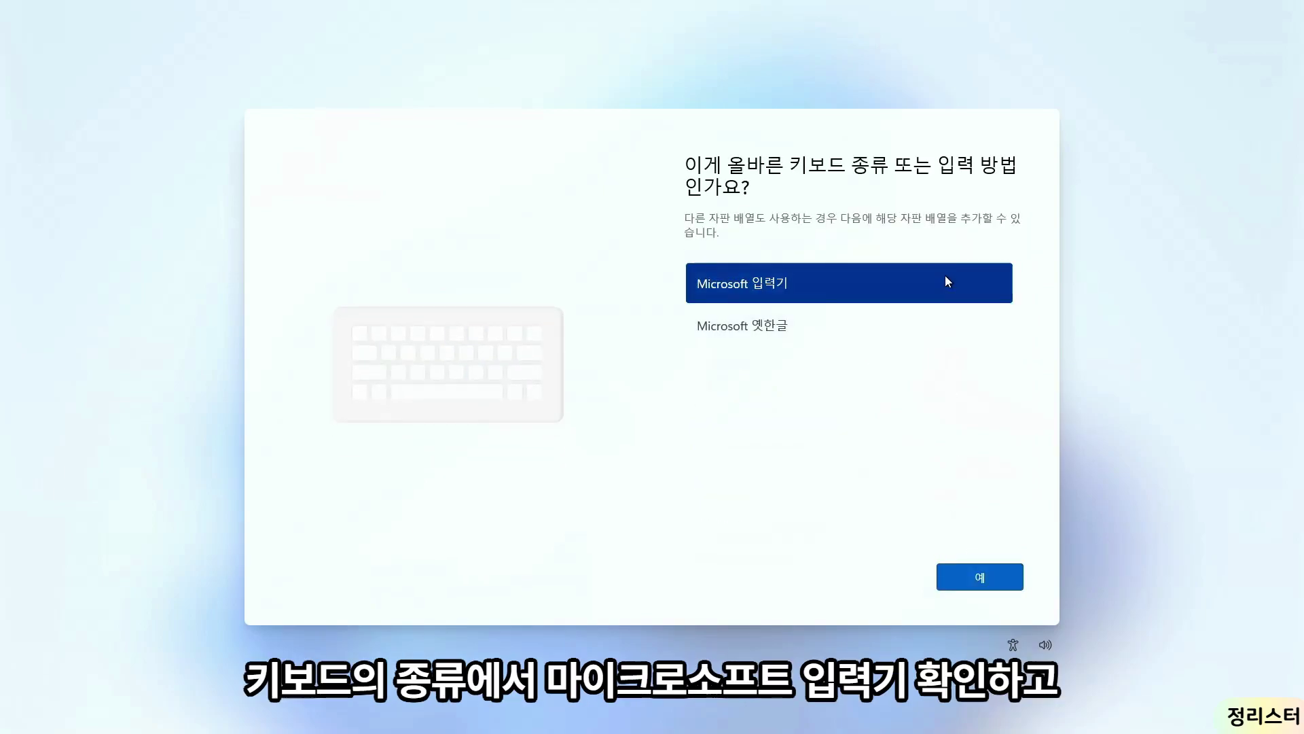
pyautogui.click(980, 579)
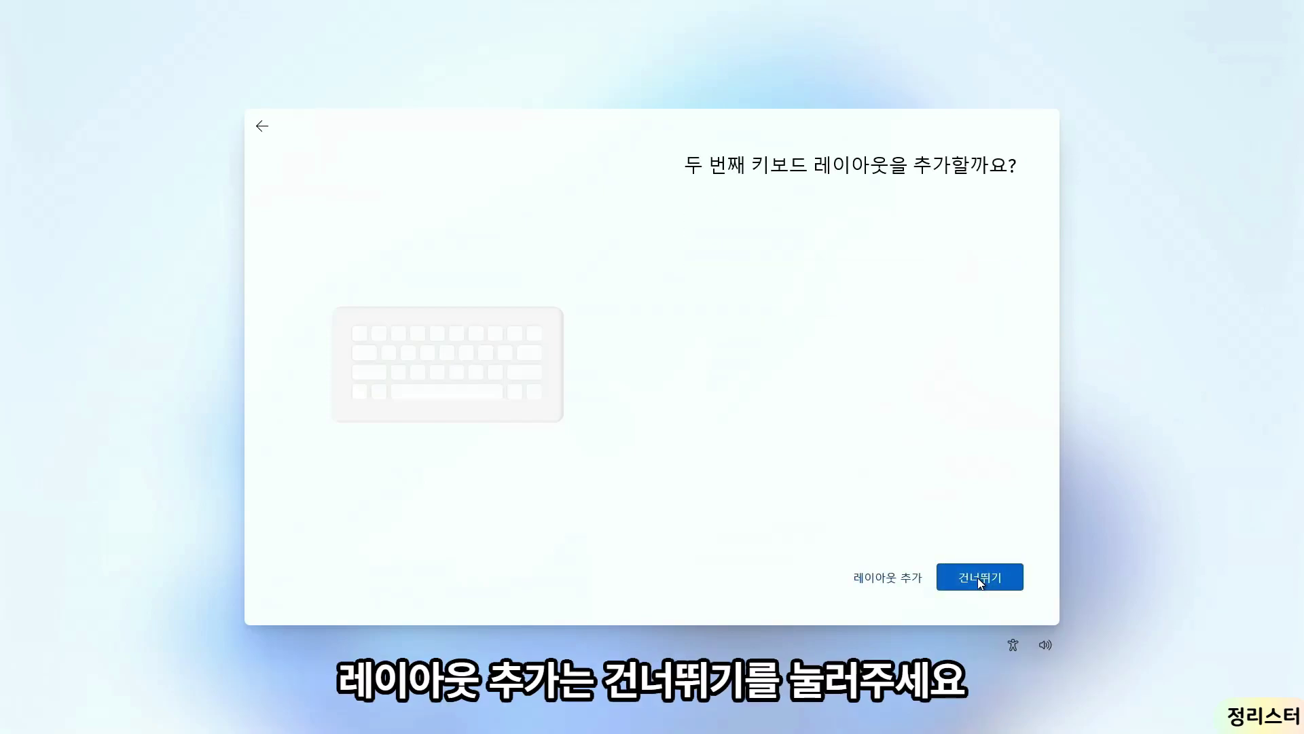
# Step: Skip adding a second keyboard layout and run OOBE\BYPASSNRO in a command prompt from the network connection page
pyautogui.click(980, 579)
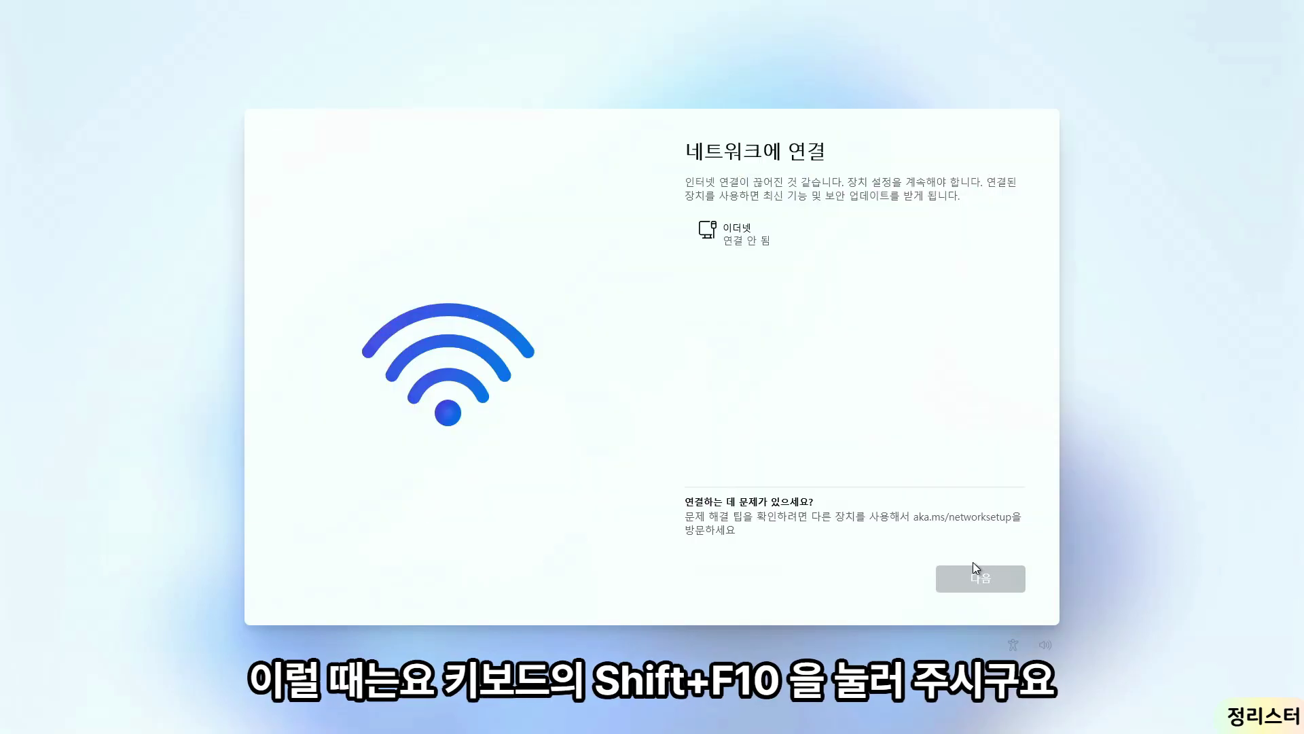
pyautogui.hotkey('shift', 'F10')
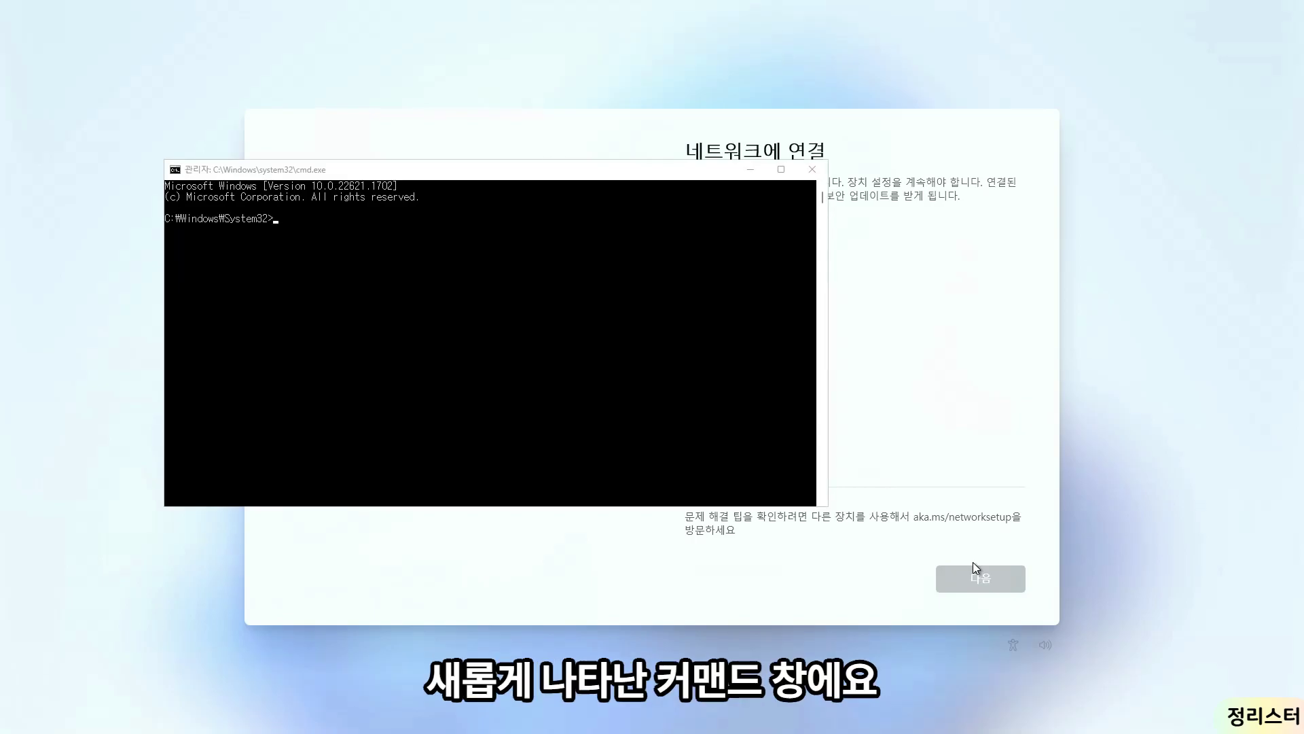
pyautogui.write('OOB')
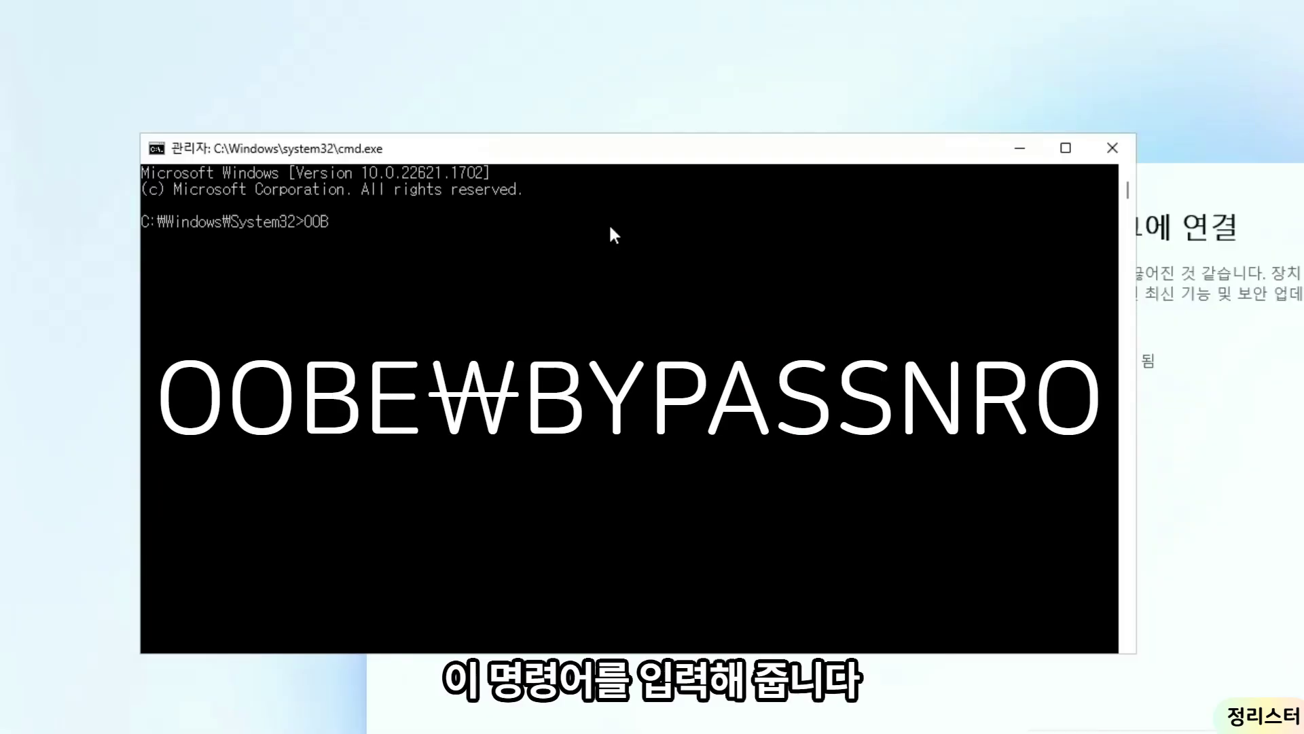
pyautogui.write('E\\BYPASSNR')
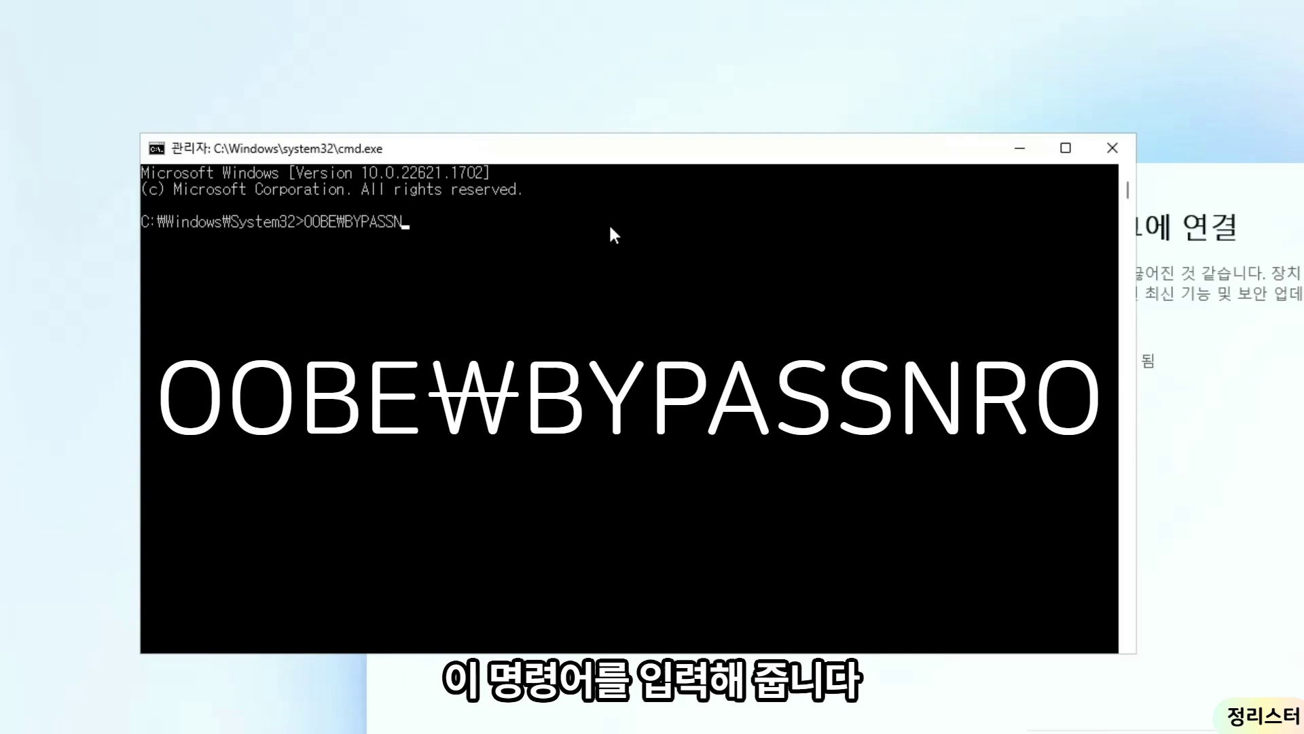
pyautogui.write('O')
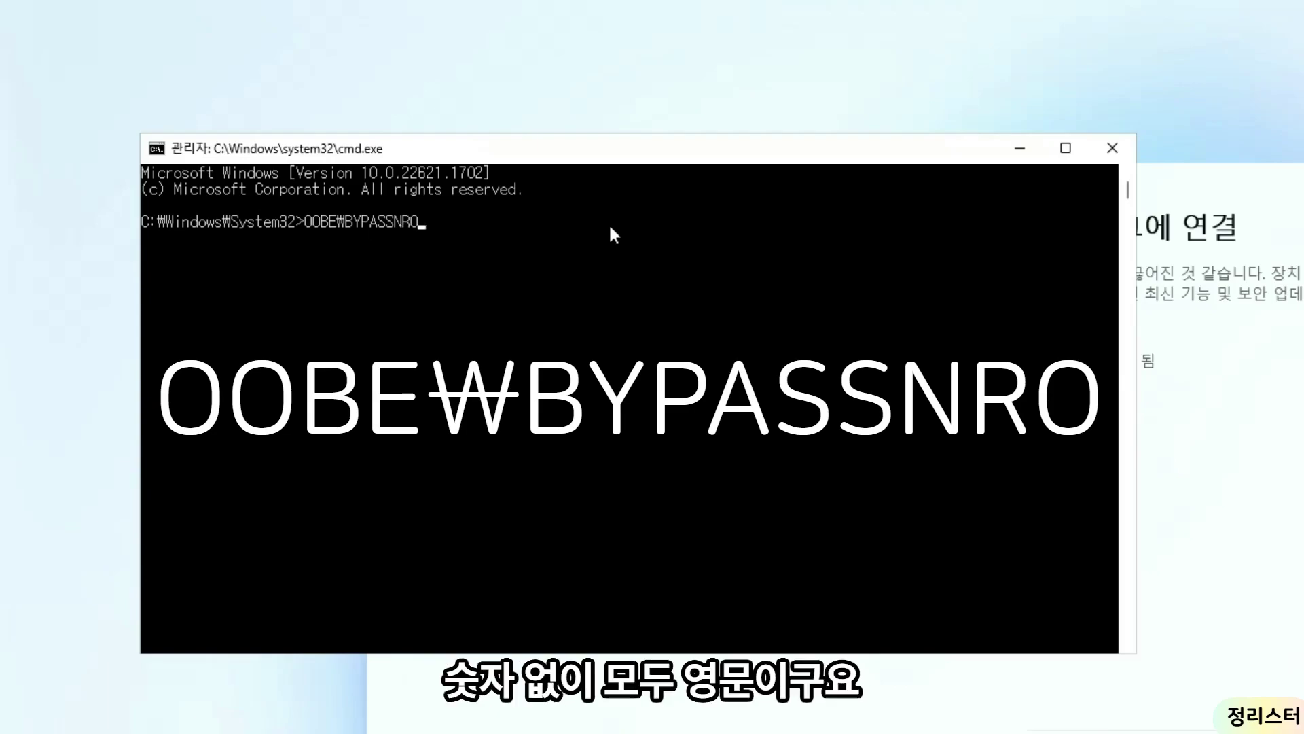
pyautogui.press('Return')
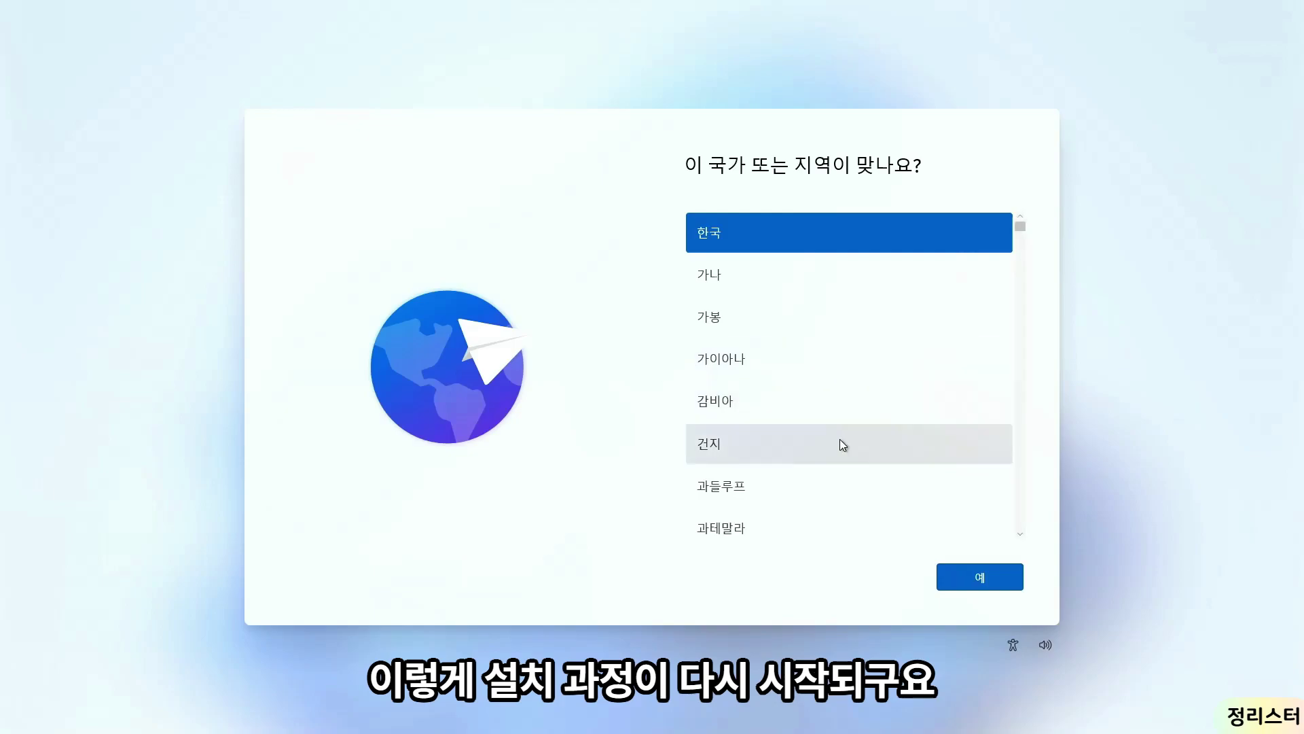
# Step: Confirm 한국 and Microsoft 입력기 again, and continue with the limited setup without an internet connection
pyautogui.click(994, 586)
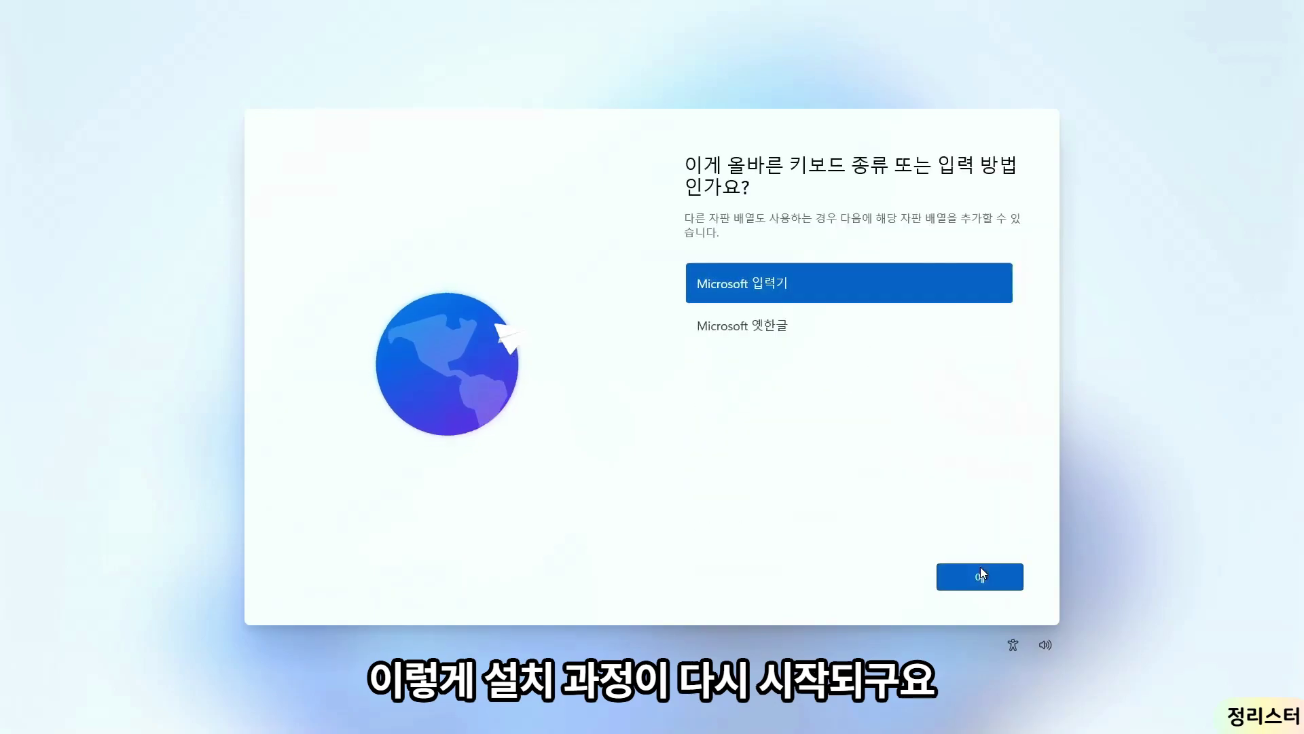
pyautogui.click(980, 567)
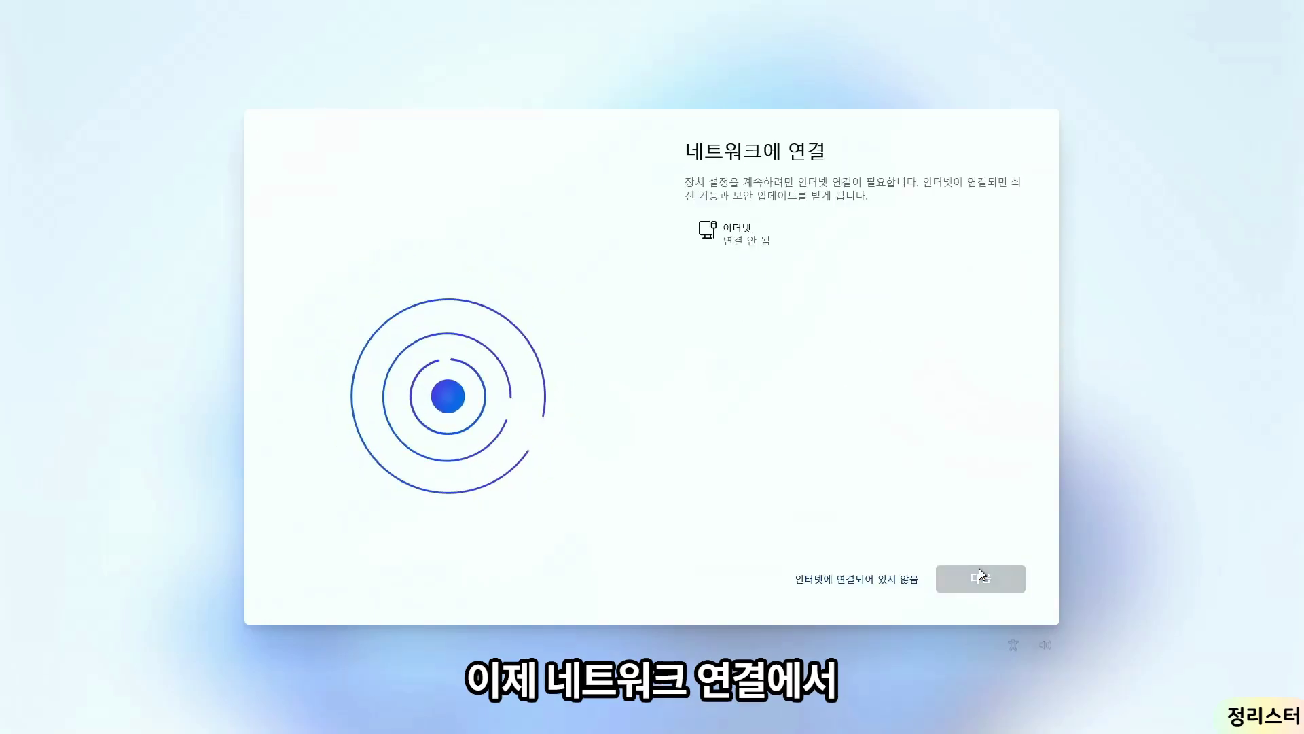
pyautogui.click(851, 581)
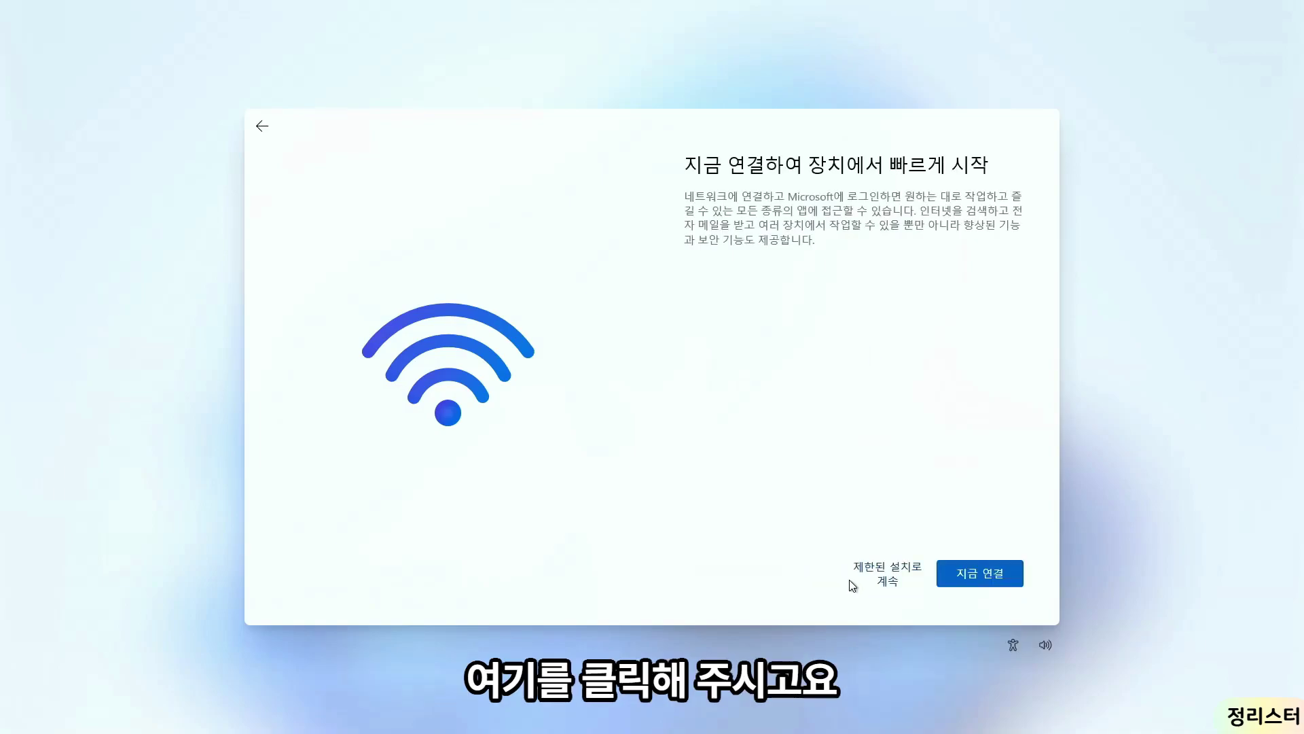
pyautogui.click(894, 576)
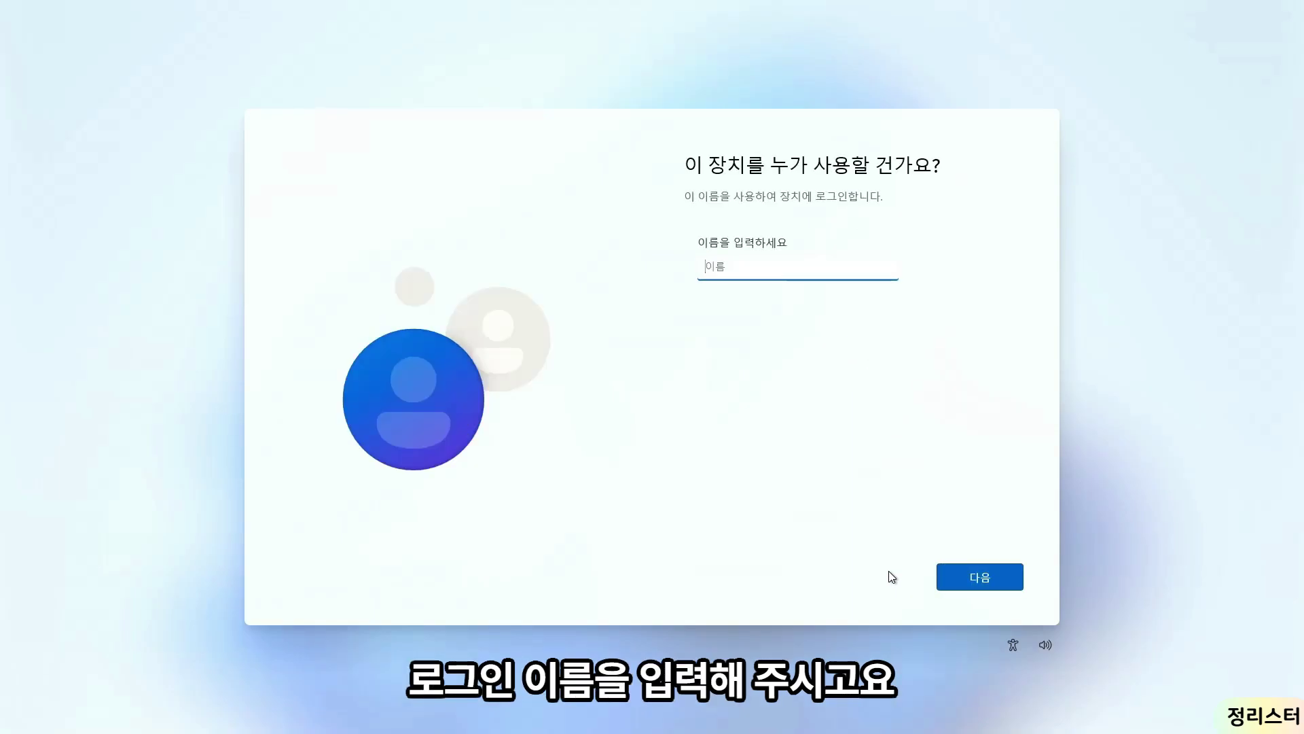
# Step: Name the device's local account User and leave its password blank
pyautogui.write('User')
pyautogui.click(946, 581)
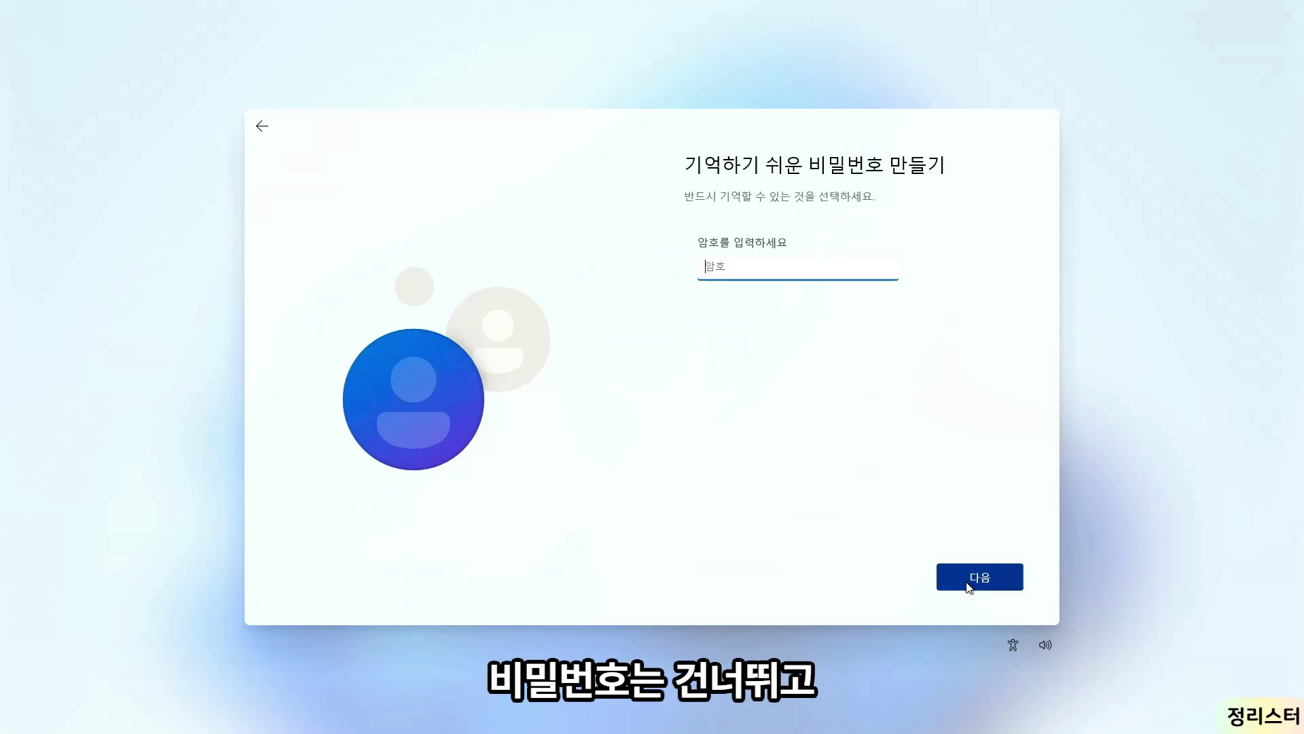
pyautogui.click(970, 586)
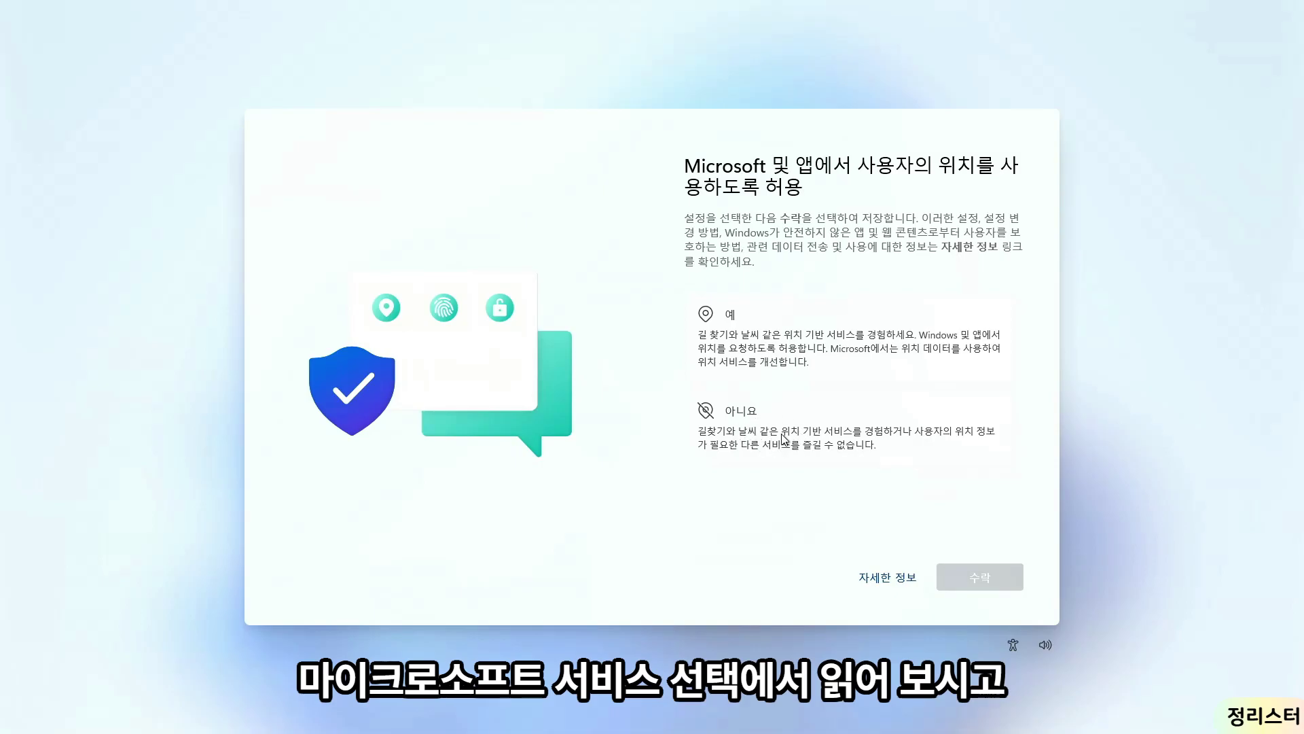
# Step: Decline location access and Find My Device, and limit diagnostic data to required items only (필수 요소만)
pyautogui.click(754, 419)
pyautogui.click(992, 578)
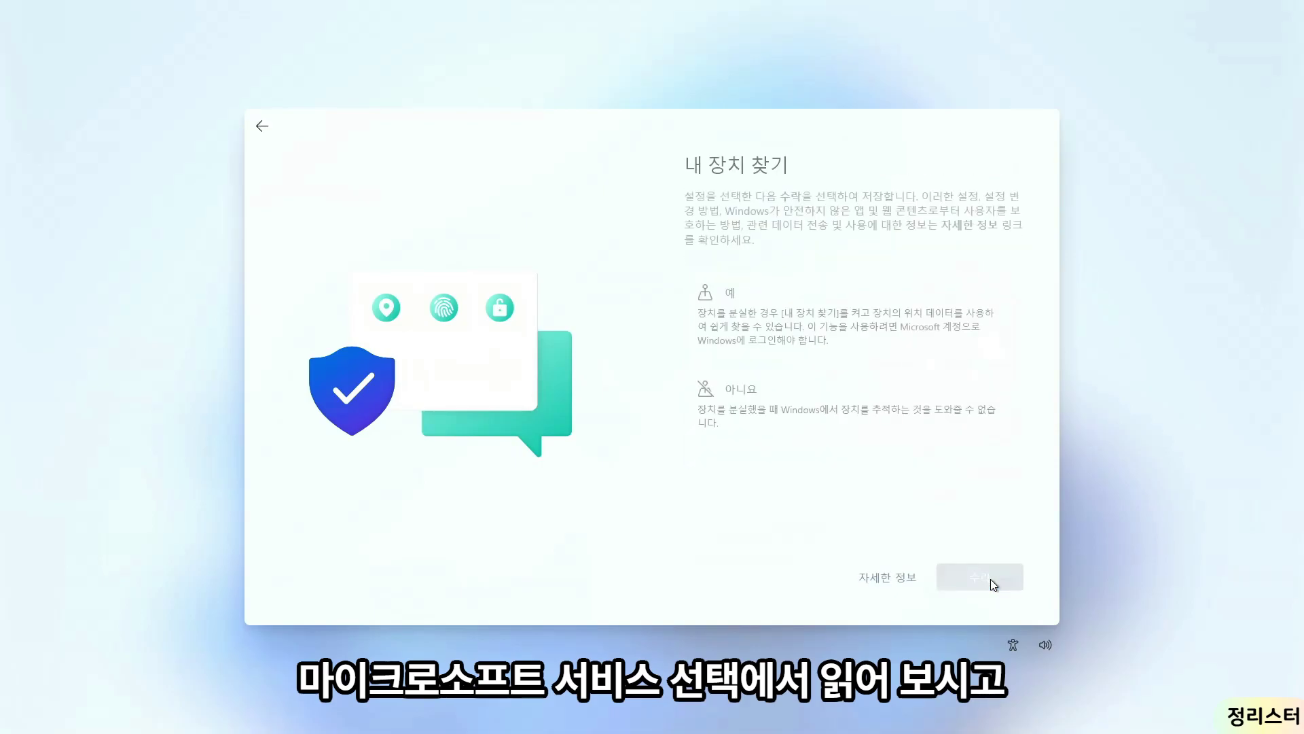
pyautogui.click(846, 399)
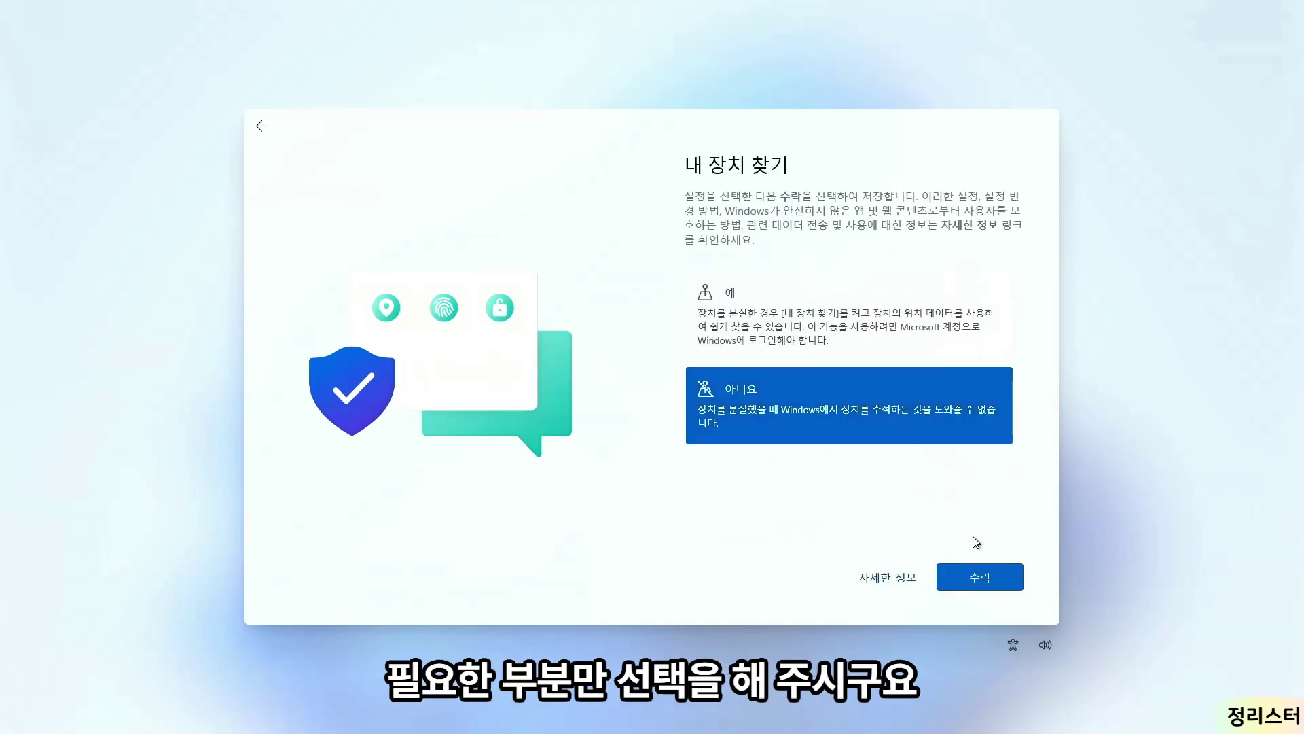
pyautogui.click(990, 588)
pyautogui.click(841, 459)
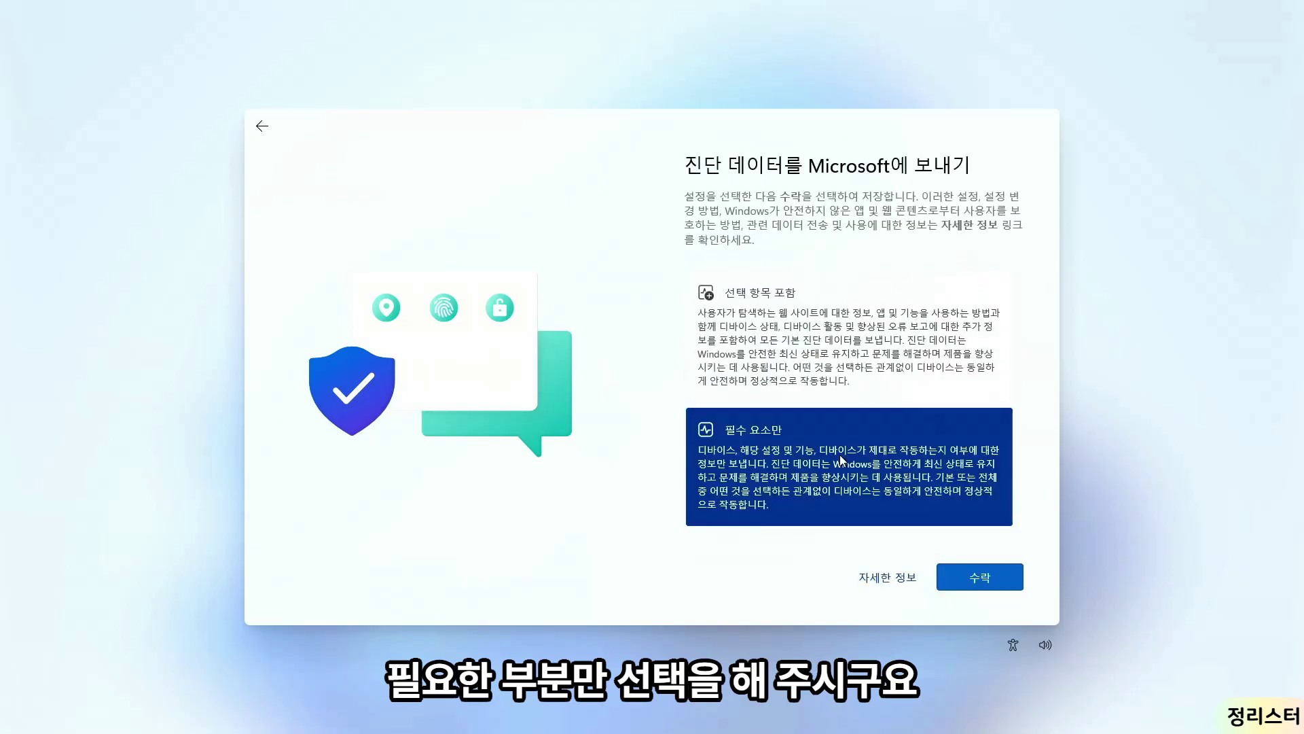
pyautogui.click(989, 576)
# Step: Set and accept the remaining privacy options, refusing apps the use of the advertising ID
pyautogui.click(822, 387)
pyautogui.click(978, 576)
pyautogui.click(827, 420)
pyautogui.click(985, 575)
pyautogui.click(845, 384)
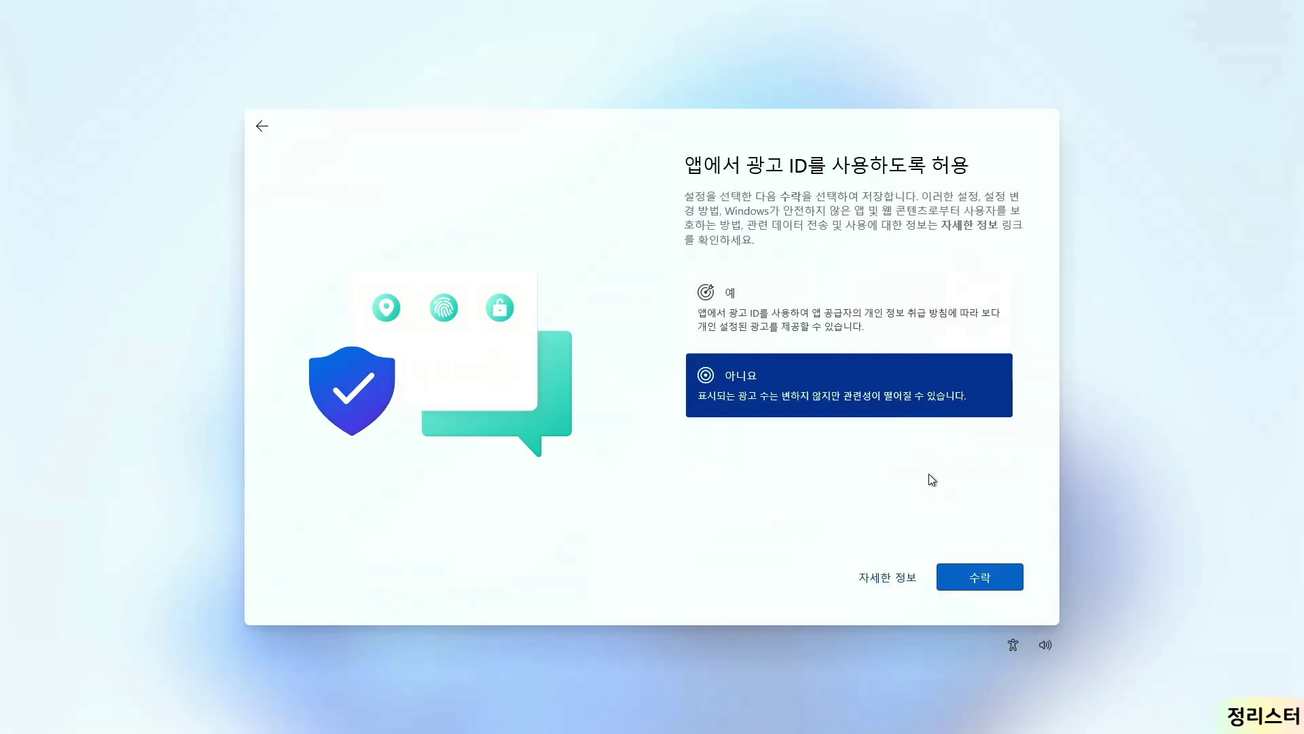
pyautogui.click(992, 581)
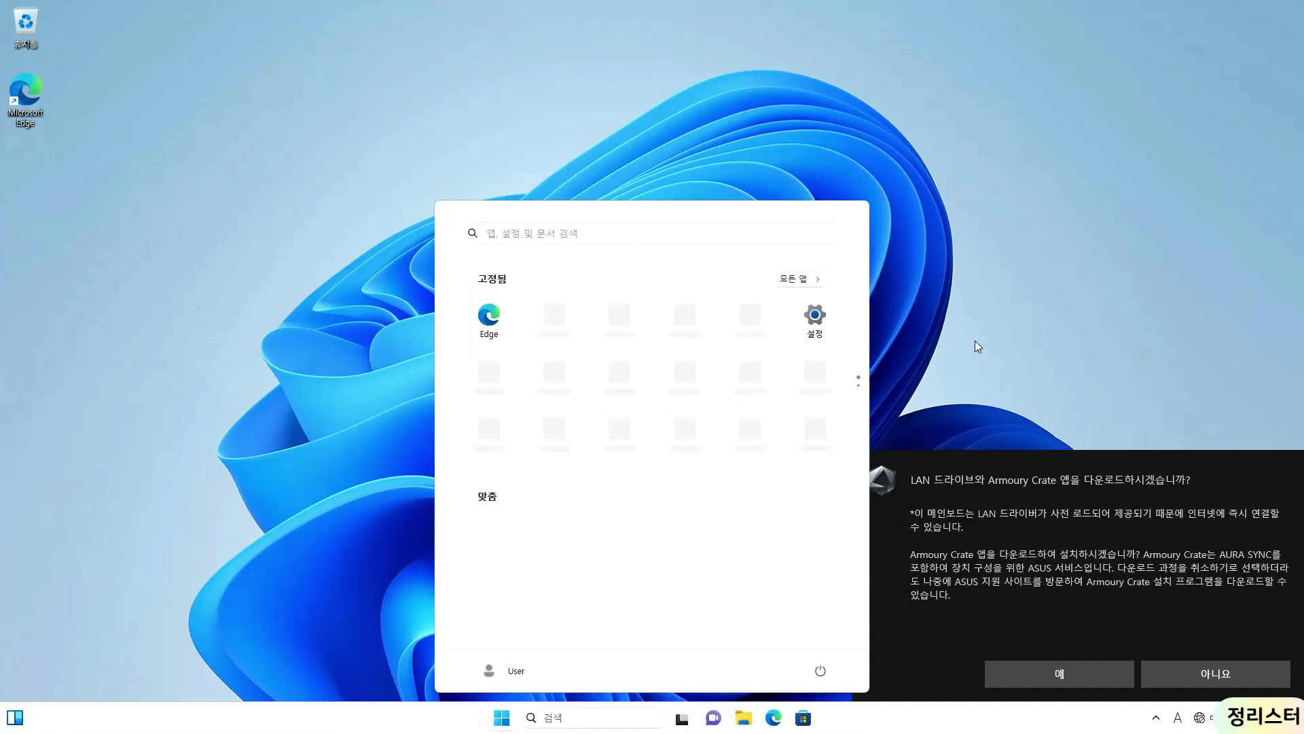
# Step: Close the Start menu and agree to download the LAN driver and Armoury Crate app
pyautogui.click(944, 264)
pyautogui.click(1059, 674)
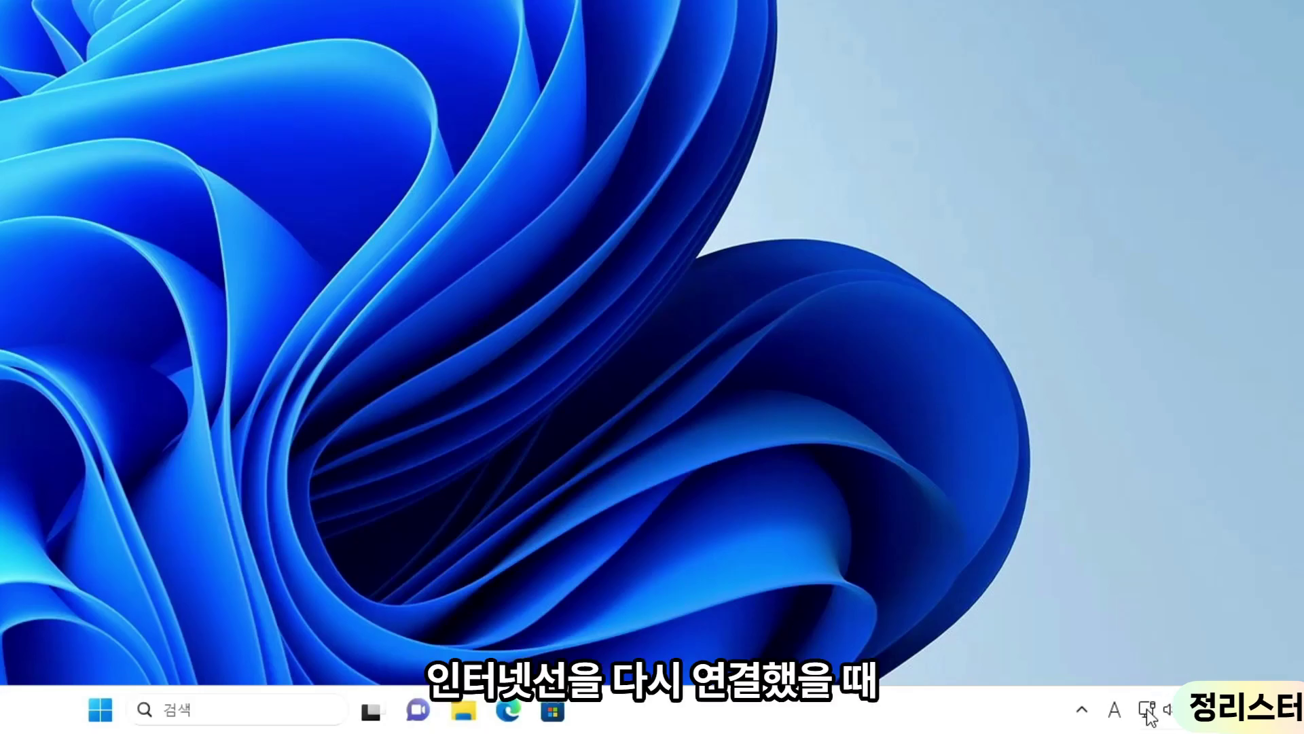
pyautogui.moveTo(1149, 717)
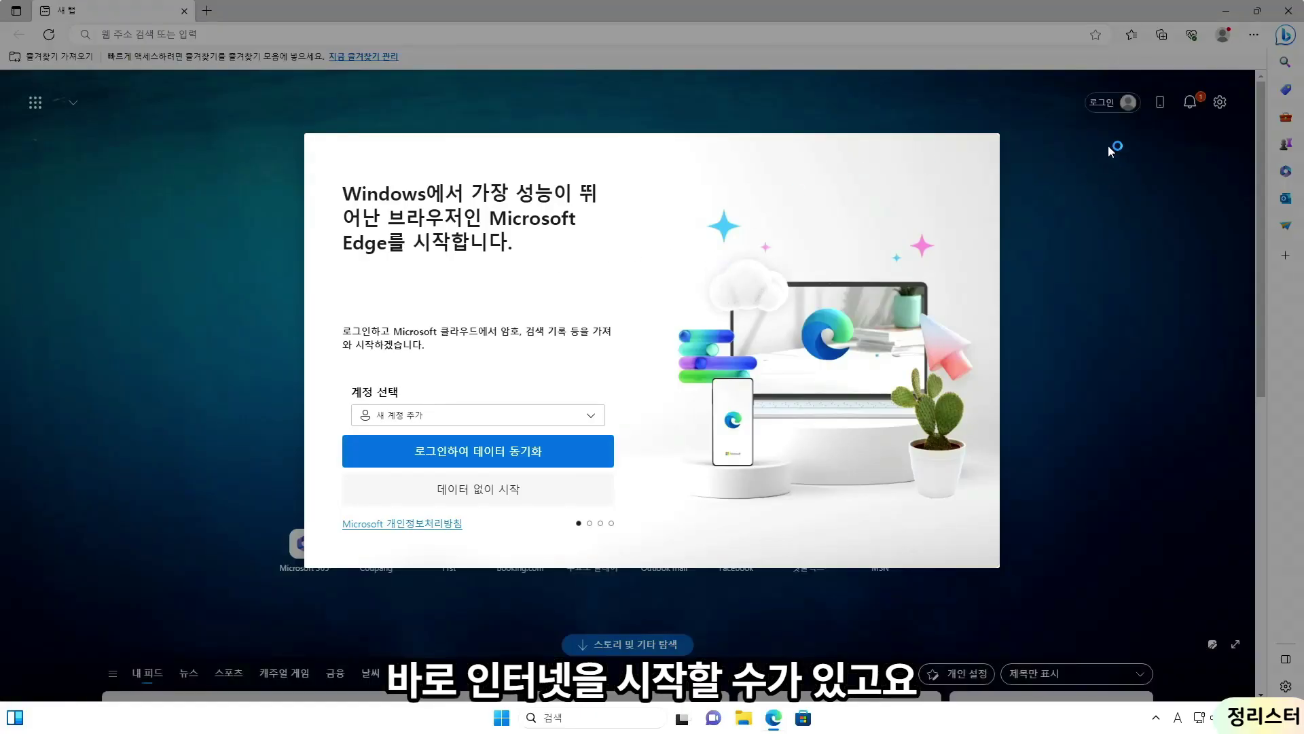
pyautogui.moveTo(1202, 722)
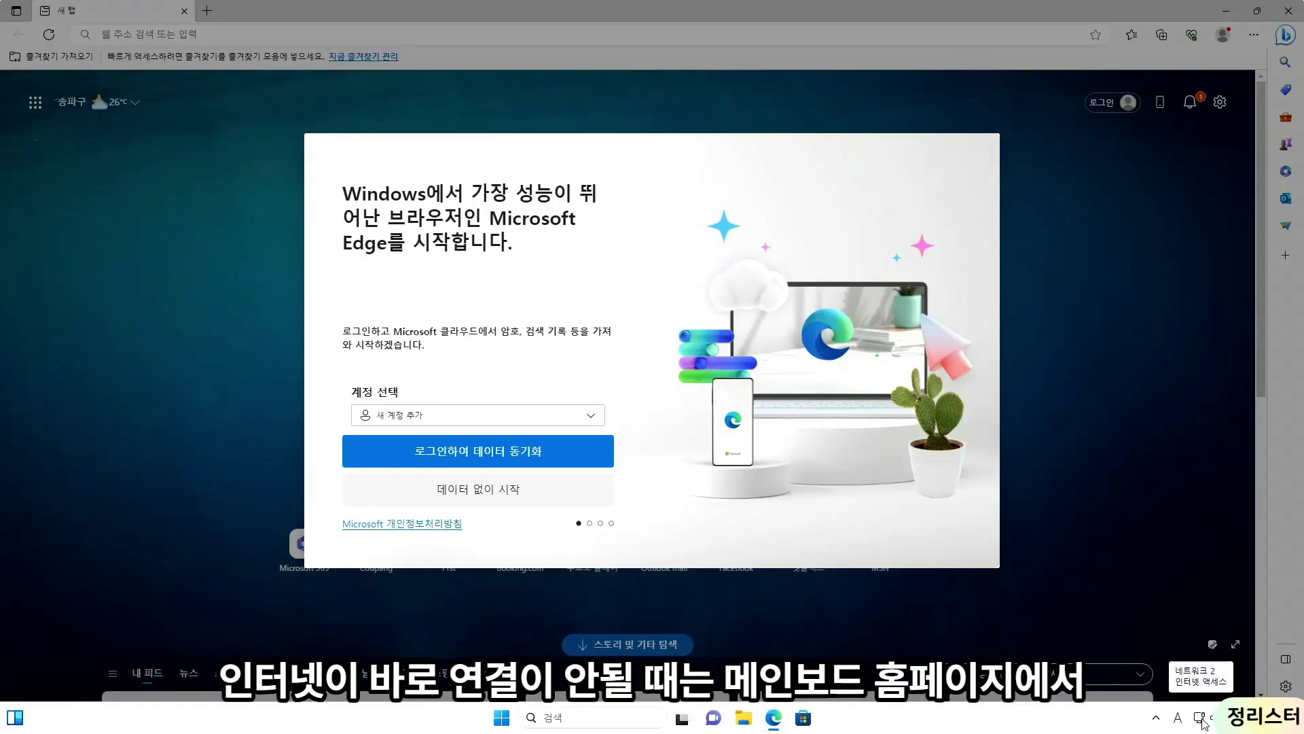